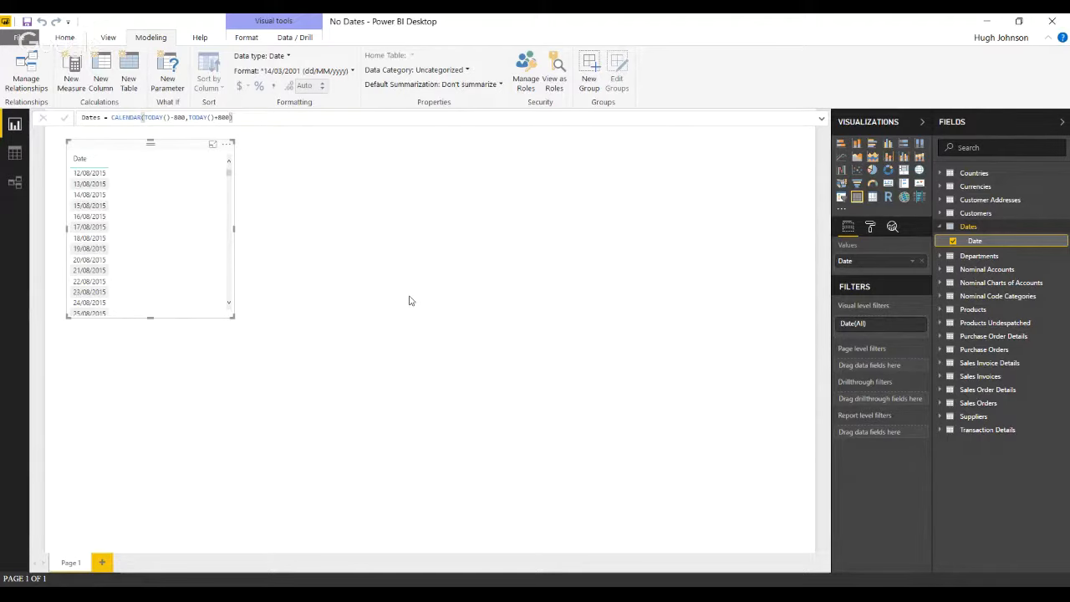
Step: Delete the table visual listing the Date values from the report page
{"action": "left_click", "coordinate": [410, 300]}
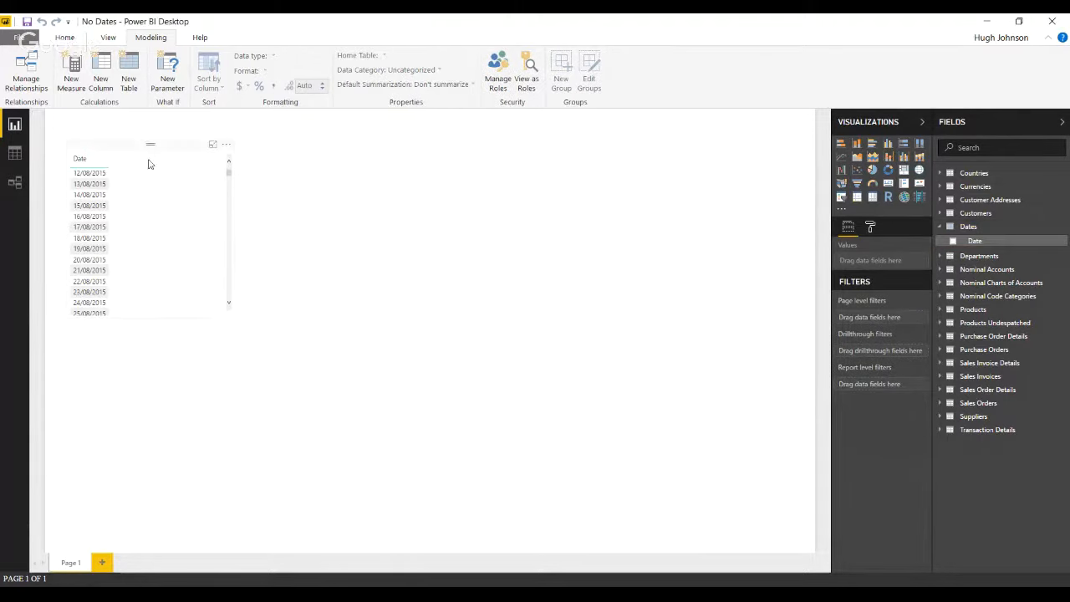
{"action": "left_click", "coordinate": [117, 155]}
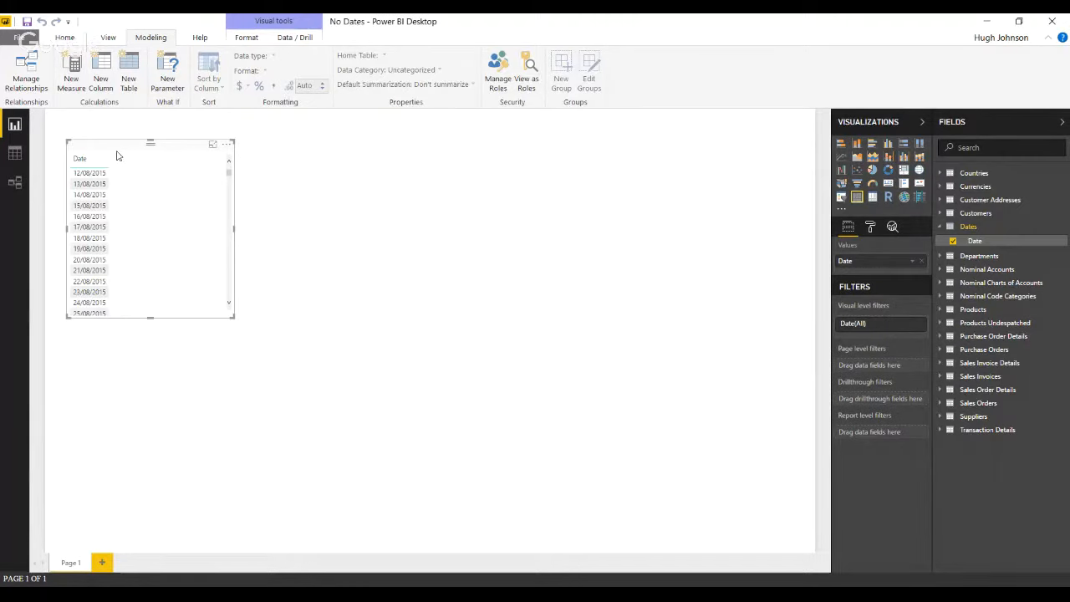
{"action": "key", "text": "Delete"}
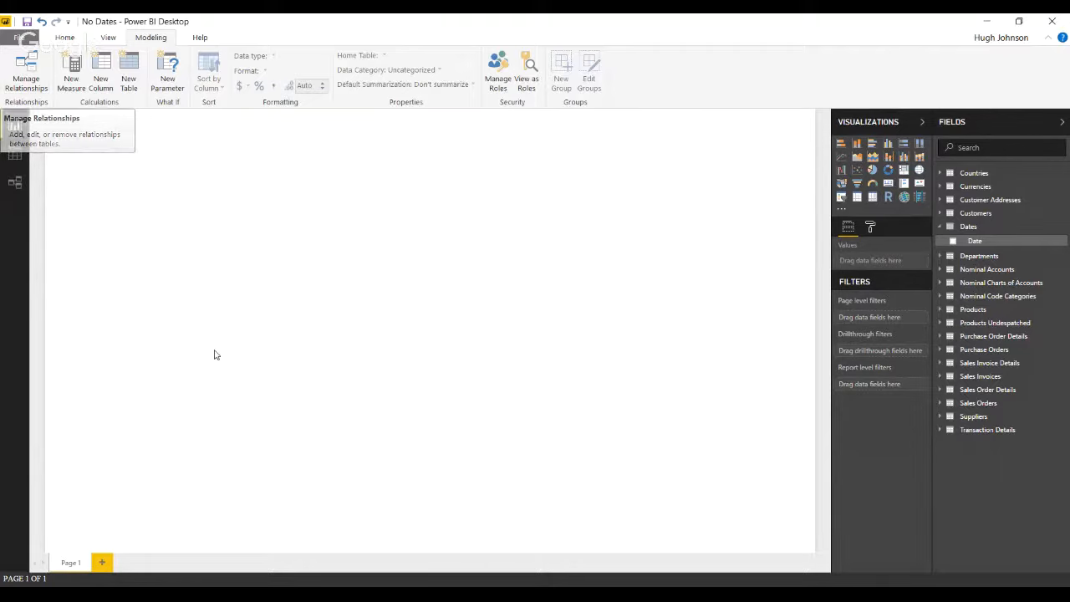
Step: In the relationship diagram, place the Dates table between the Sales Invoices and Purchase Orders tables
{"action": "left_click", "coordinate": [15, 182]}
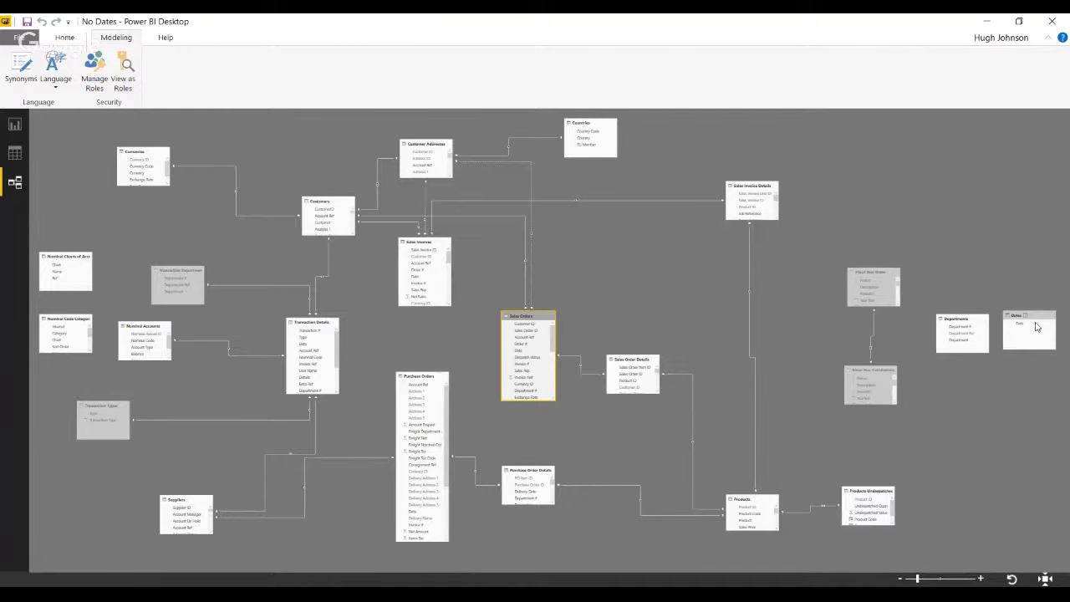
{"action": "left_click_drag", "start_coordinate": [1039, 326], "coordinate": [438, 334]}
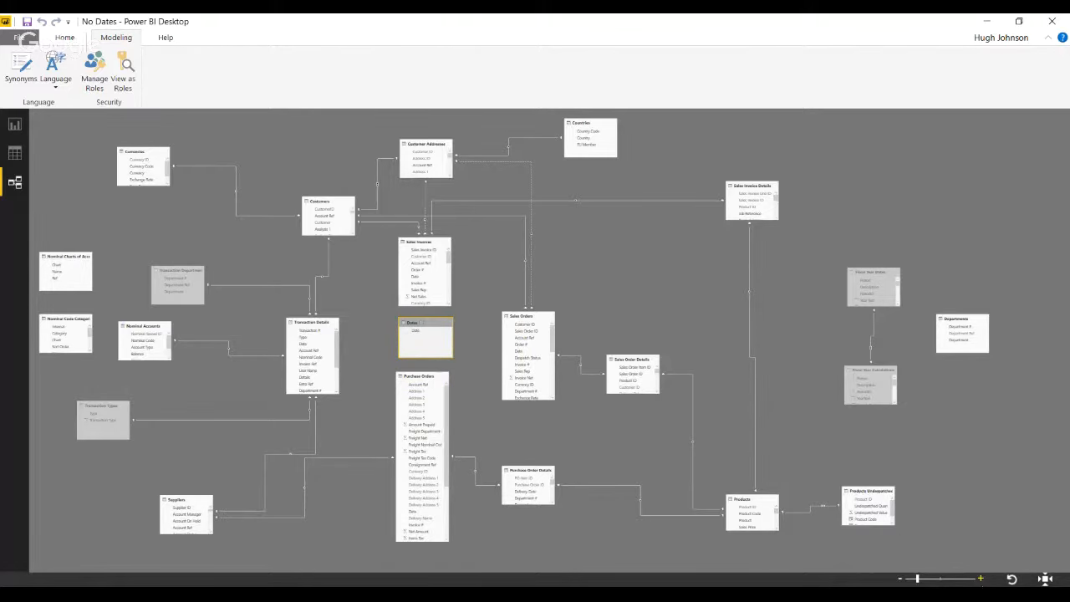
Step: Relate the Dates table's Date column to the Date column of Sales Invoices, and shift the Sales Invoices table slightly in the diagram
{"action": "left_click", "coordinate": [981, 579]}
{"action": "left_click", "coordinate": [980, 579]}
{"action": "left_click", "coordinate": [981, 579]}
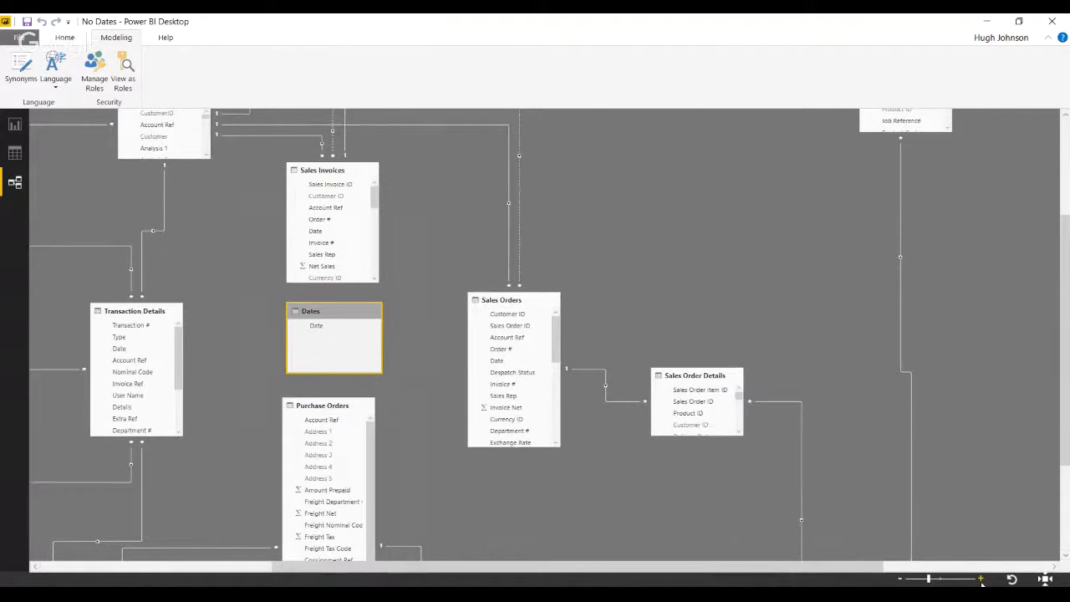
{"action": "left_click", "coordinate": [981, 578]}
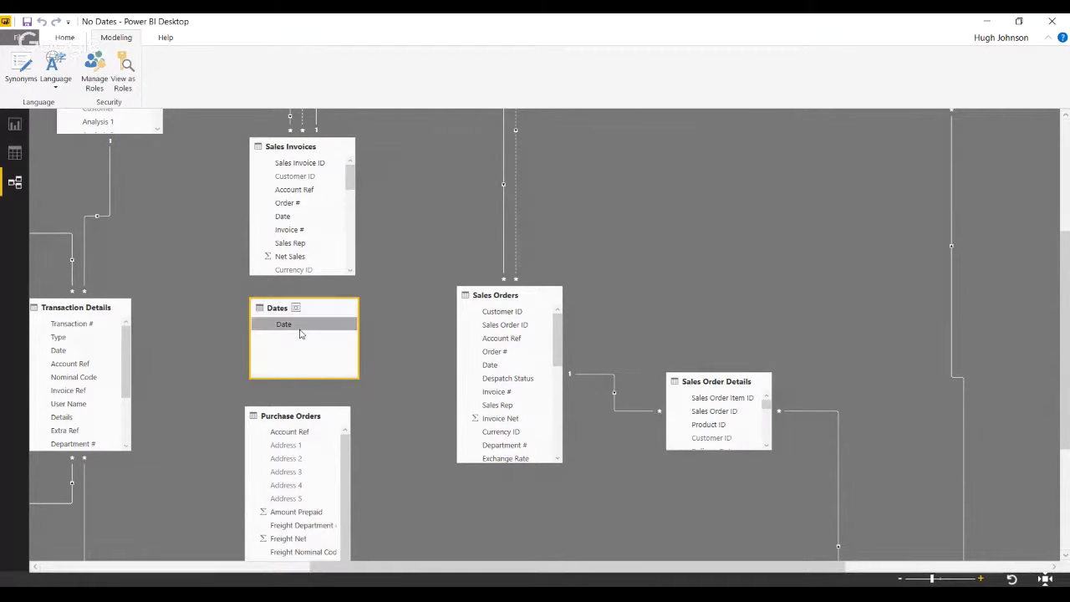
{"action": "left_click_drag", "start_coordinate": [301, 334], "coordinate": [284, 178]}
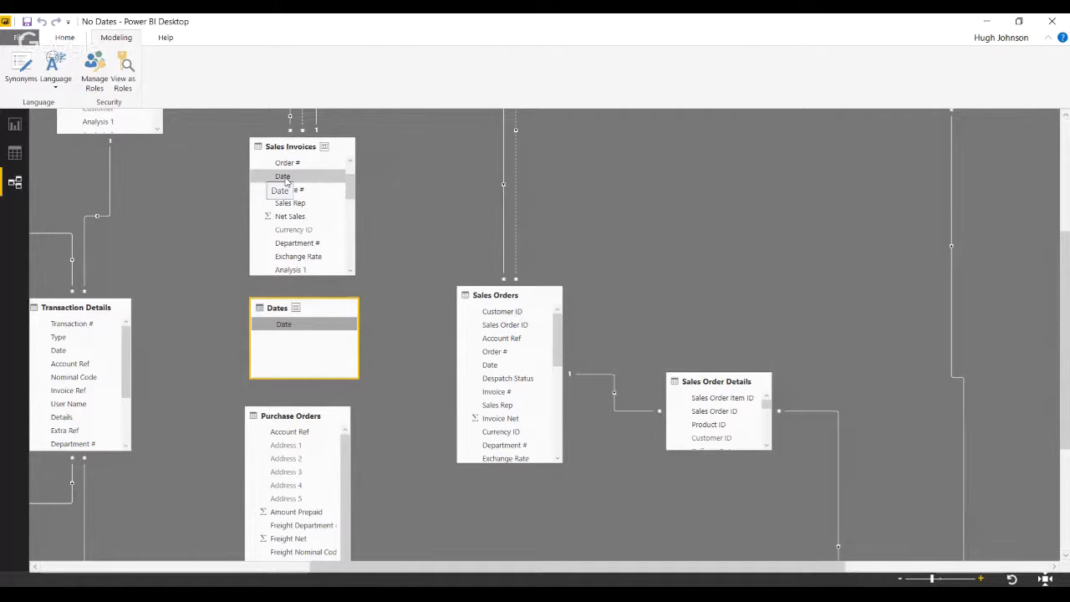
{"action": "scroll", "coordinate": [285, 180], "scroll_direction": "up", "scroll_amount": 1}
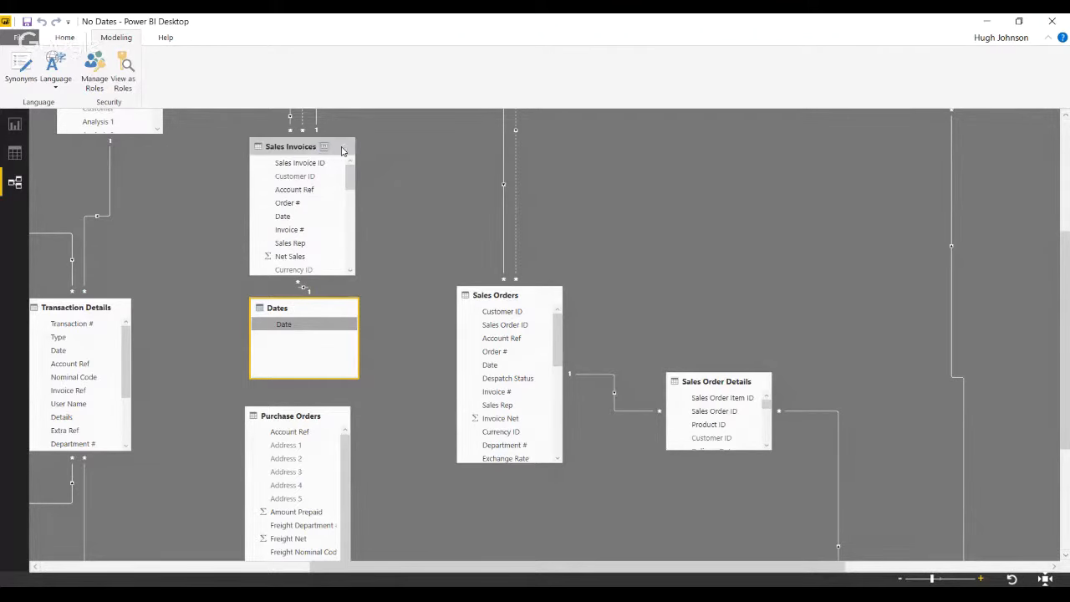
{"action": "left_click_drag", "start_coordinate": [338, 149], "coordinate": [366, 141]}
{"action": "scroll", "coordinate": [365, 141], "scroll_direction": "up", "scroll_amount": 2}
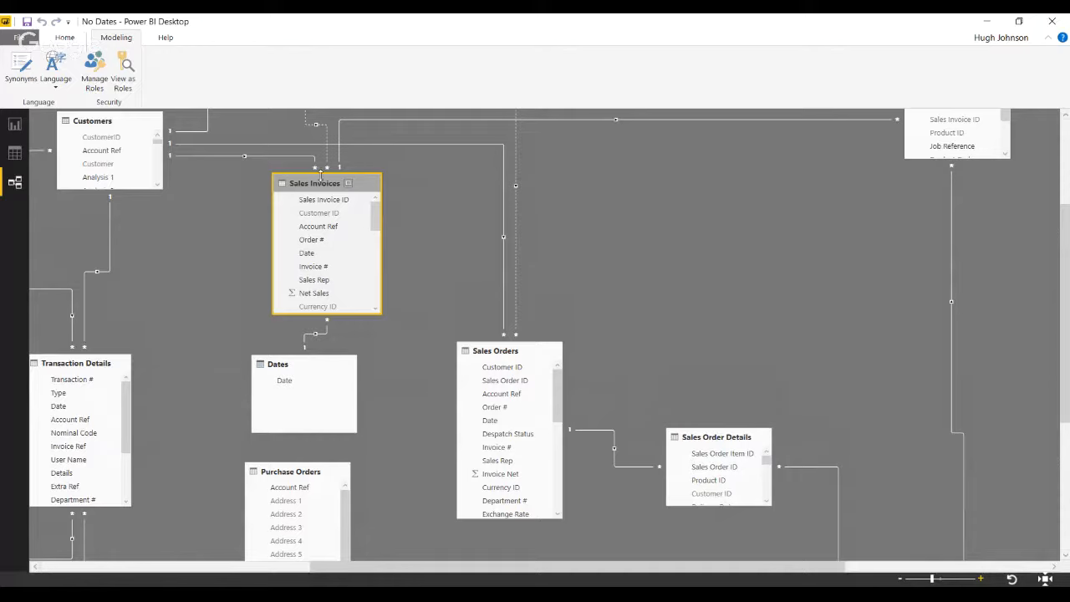
Step: Start a new relationship from the report view, using the Date column of the Sales Orders table as its first side
{"action": "left_click", "coordinate": [68, 39]}
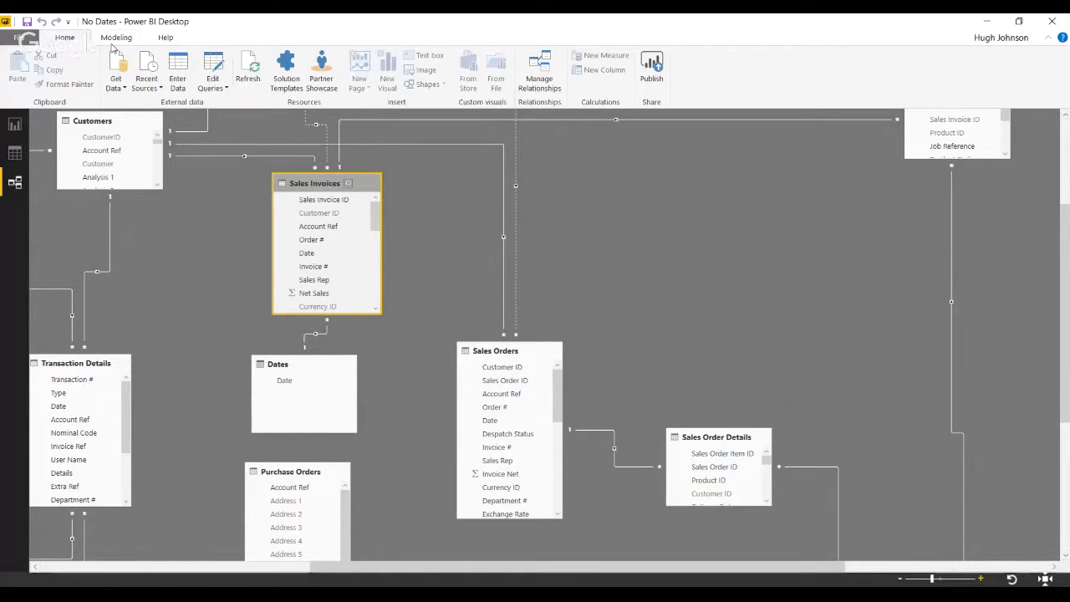
{"action": "left_click", "coordinate": [16, 130]}
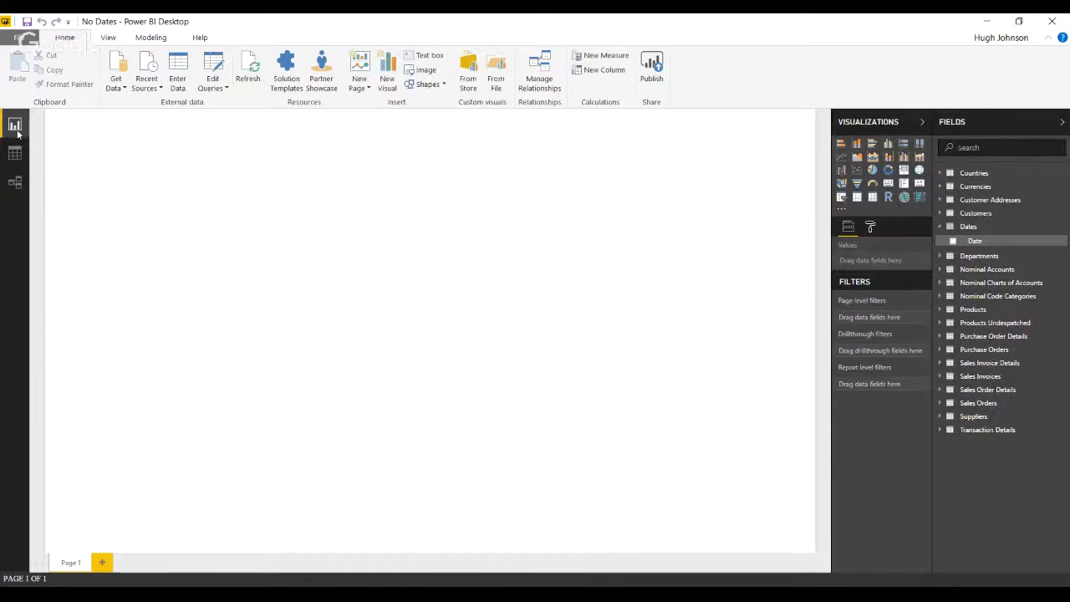
{"action": "left_click", "coordinate": [152, 41]}
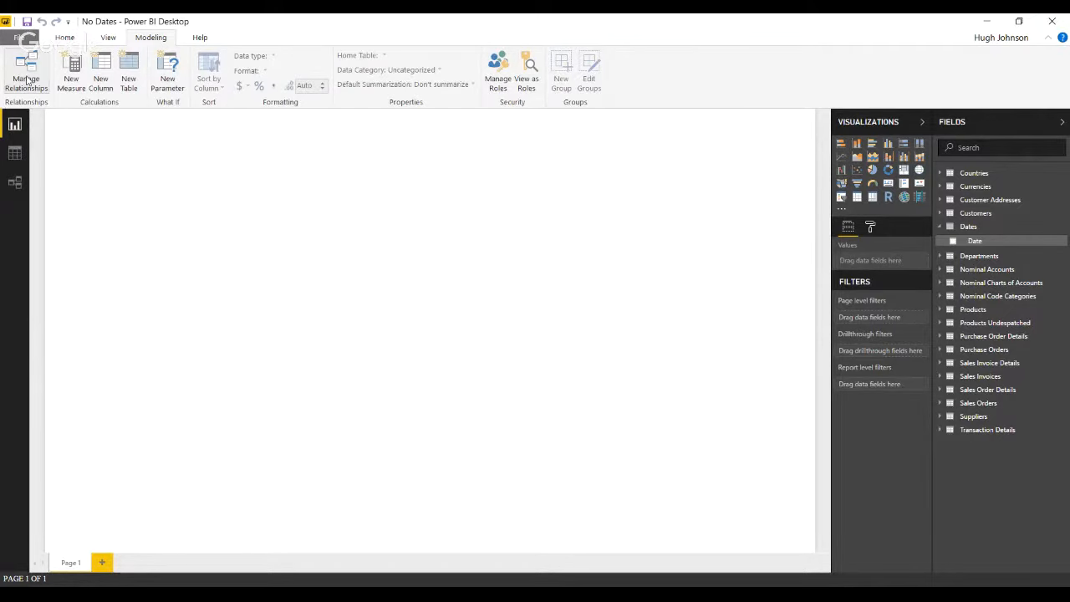
{"action": "left_click", "coordinate": [25, 80]}
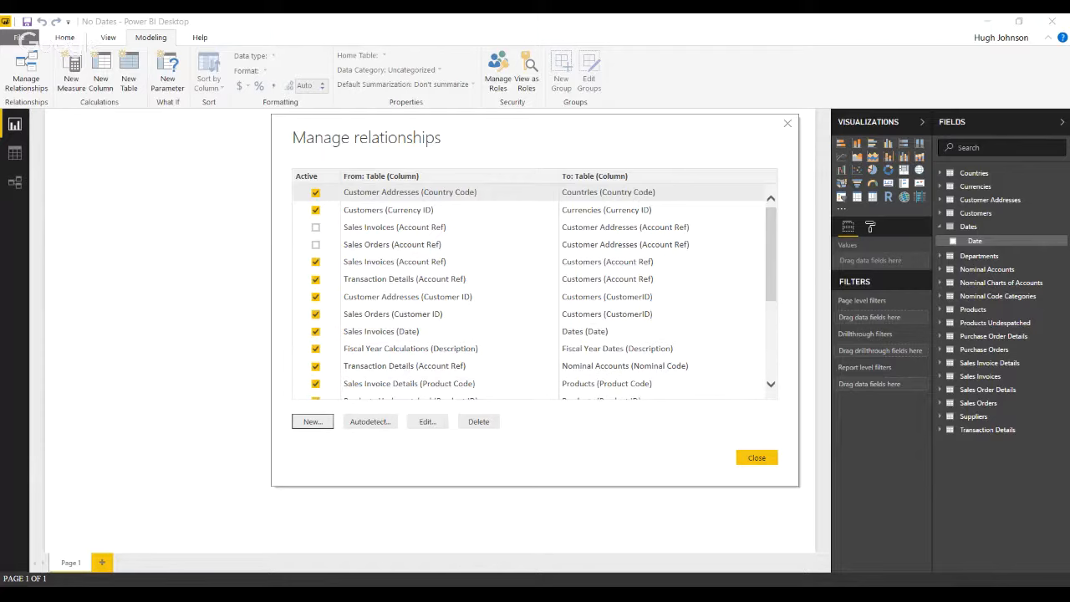
{"action": "left_click", "coordinate": [312, 422]}
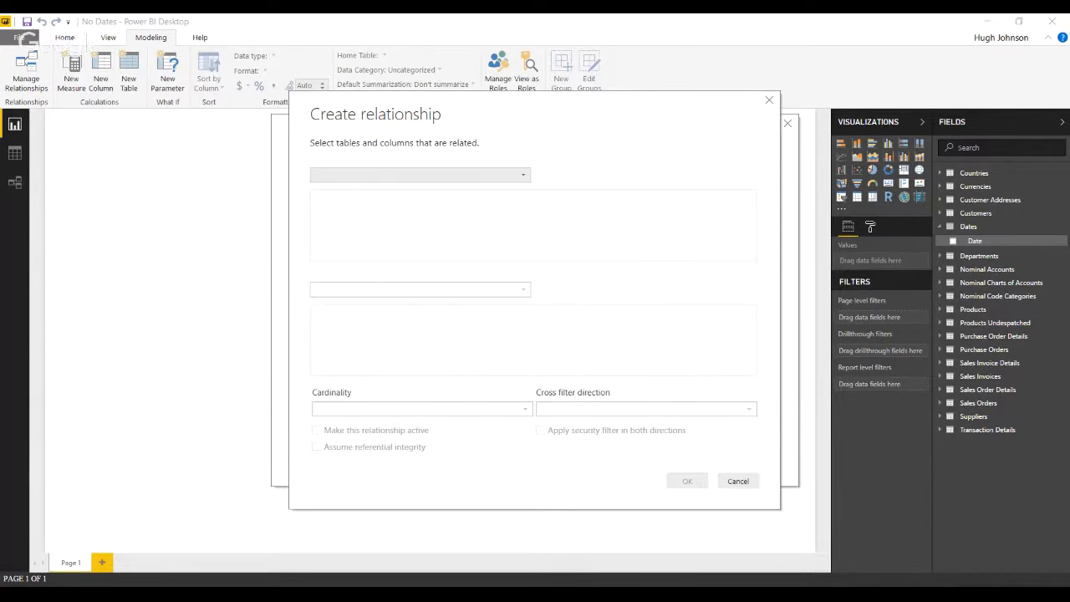
{"action": "left_click", "coordinate": [421, 175]}
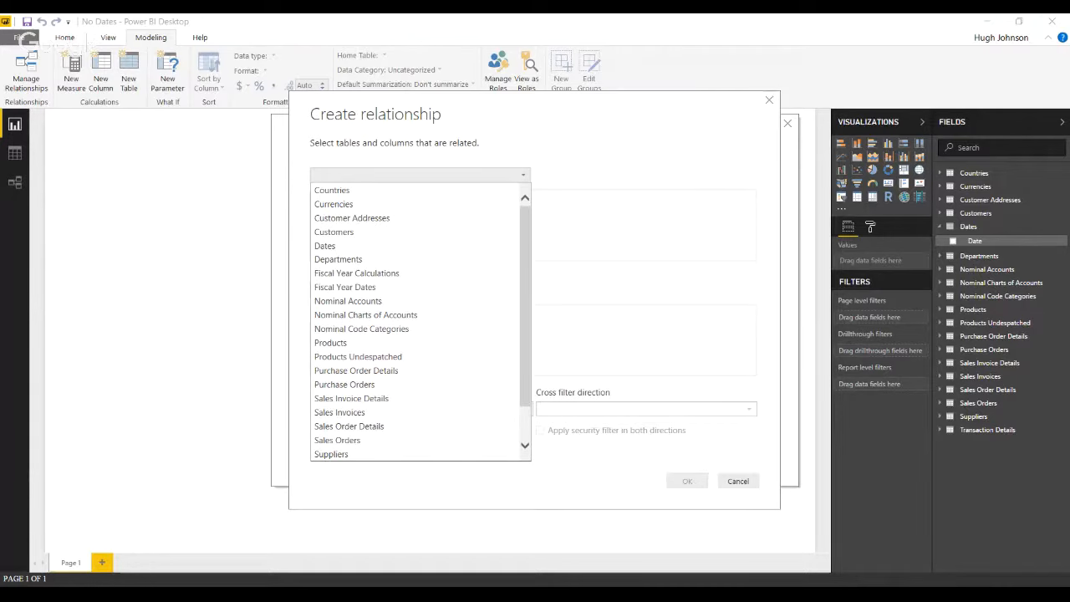
{"action": "scroll", "coordinate": [418, 317], "scroll_direction": "down", "scroll_amount": 1}
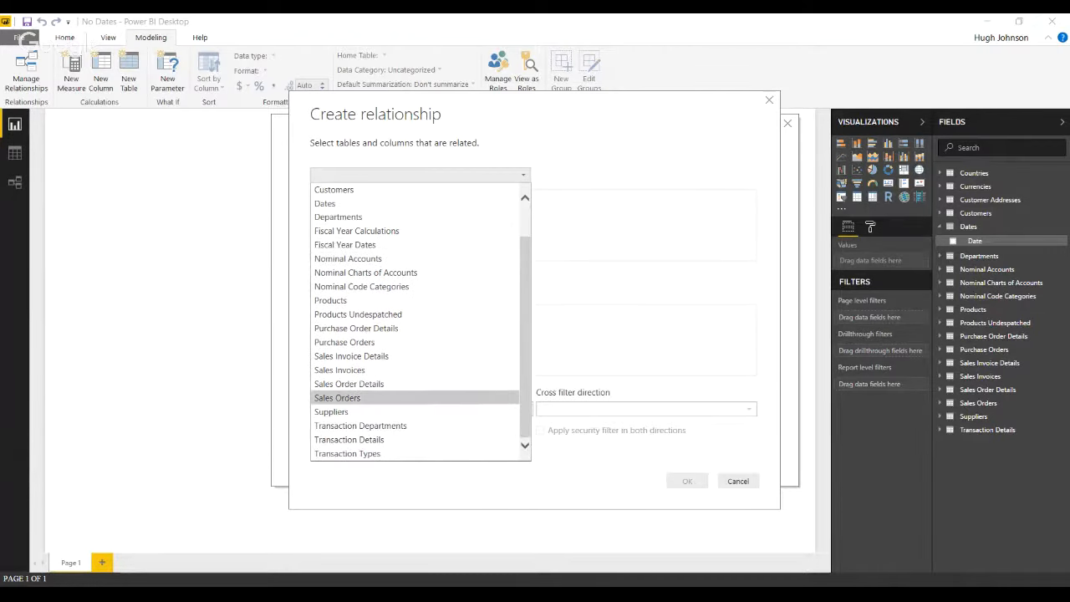
{"action": "left_click", "coordinate": [410, 398]}
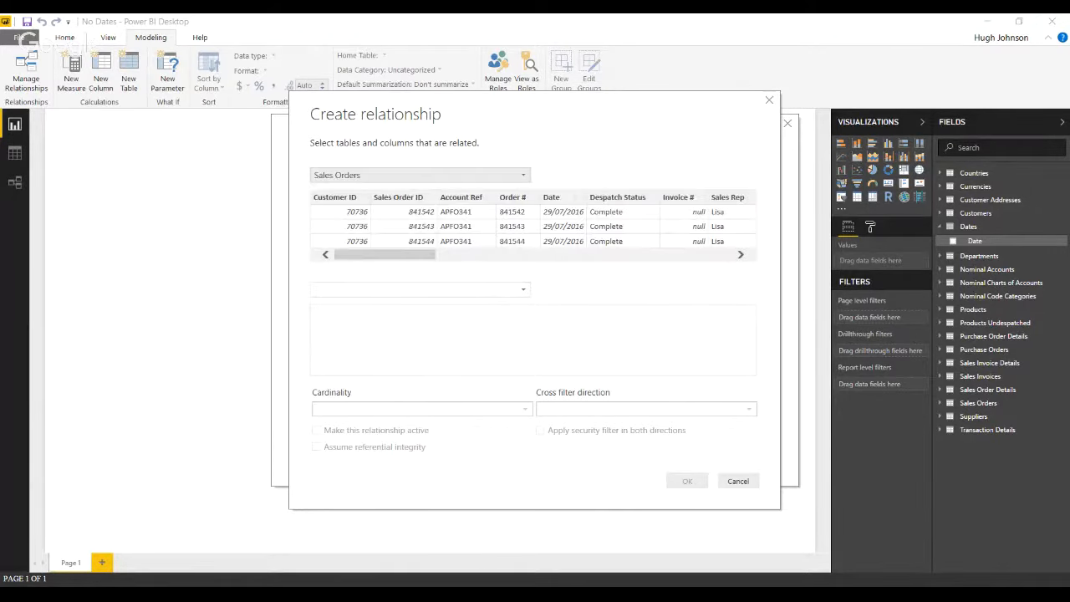
{"action": "left_click", "coordinate": [563, 219]}
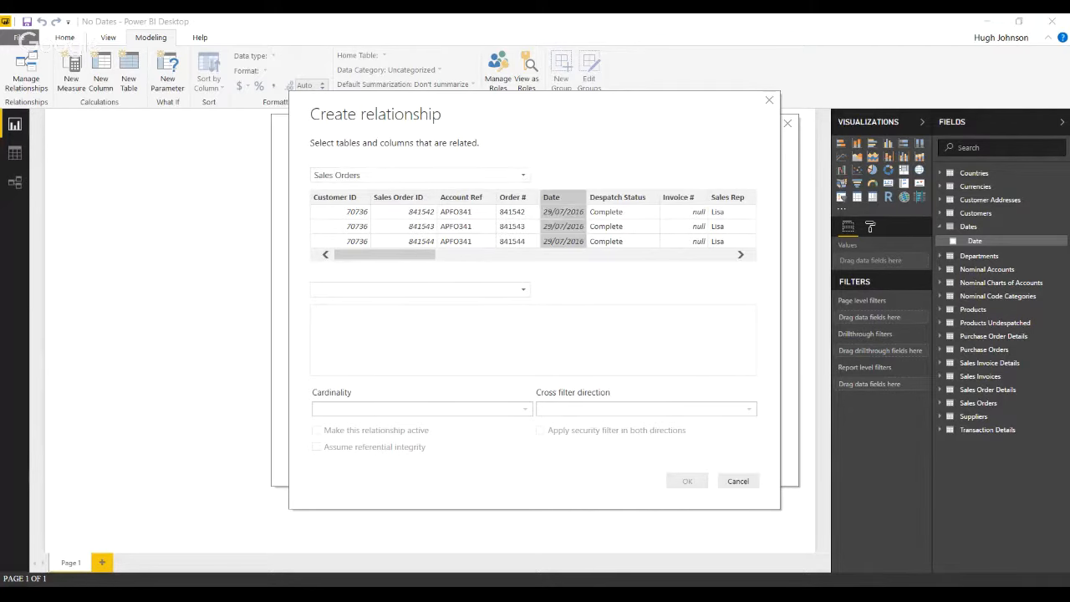
Step: Set the Dates table's Date column as the related column, create the relationship and close the relationship manager
{"action": "left_click", "coordinate": [418, 289]}
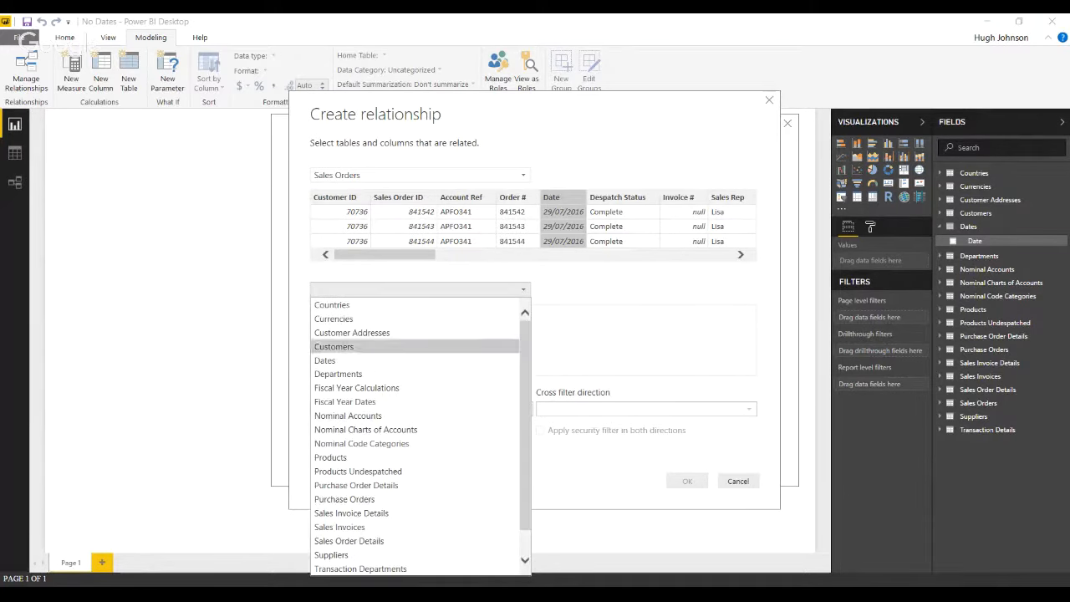
{"action": "left_click", "coordinate": [418, 361]}
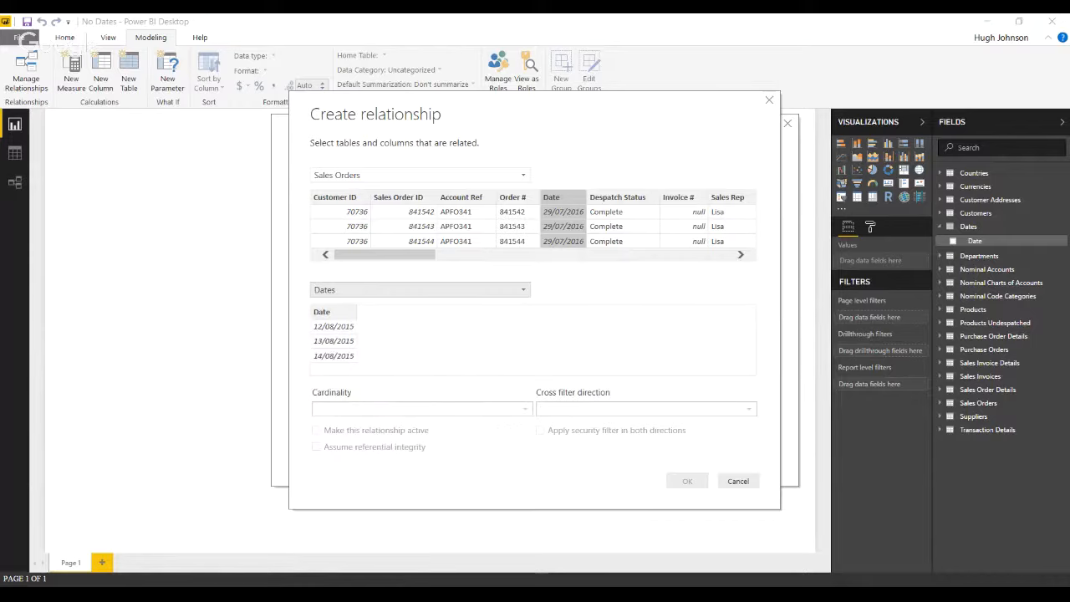
{"action": "left_click", "coordinate": [334, 327]}
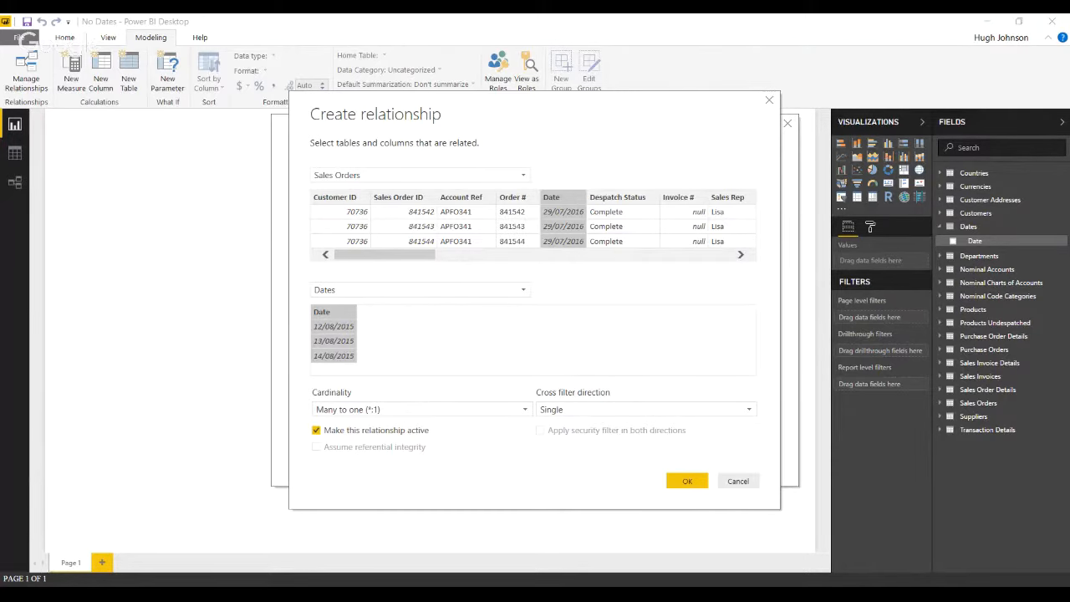
{"action": "left_click", "coordinate": [686, 481]}
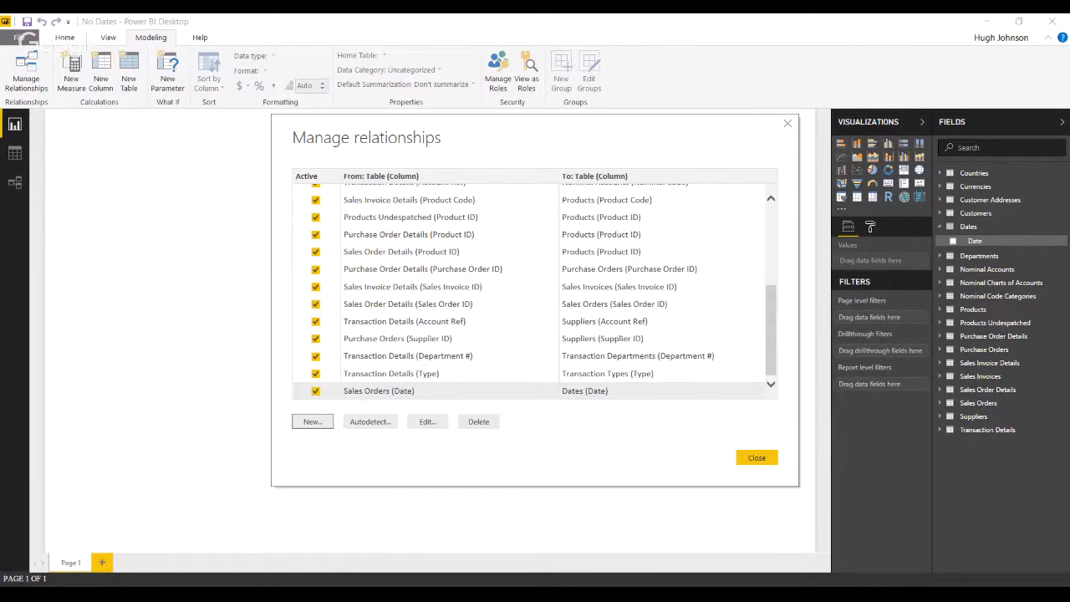
{"action": "left_click", "coordinate": [757, 458]}
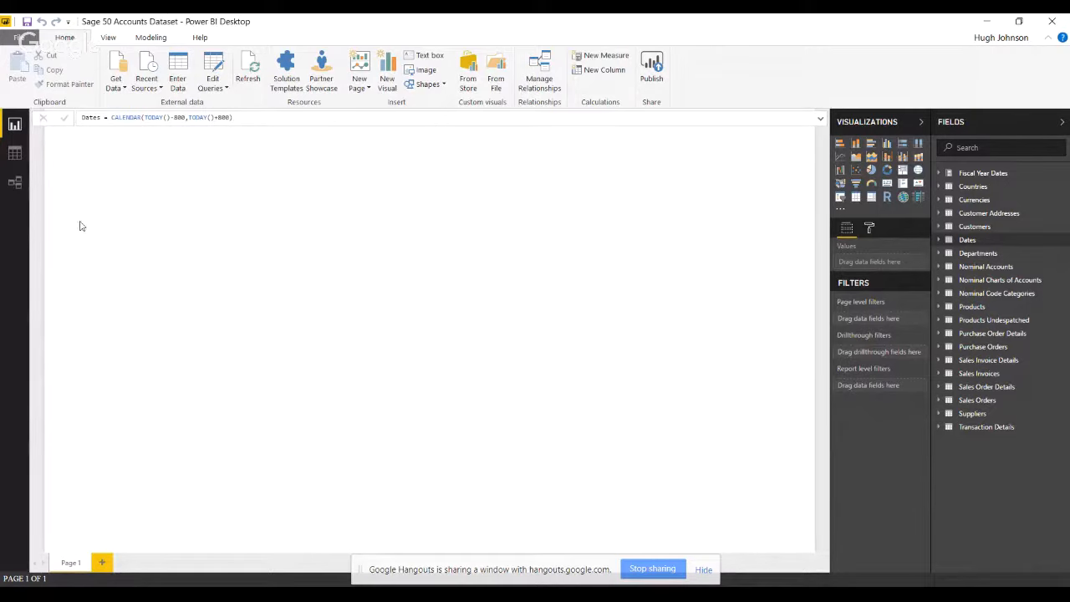
Step: Examine how the Dates table is related to the other tables in the Sage 50 Accounts Dataset relationship diagram
{"action": "left_click", "coordinate": [17, 191]}
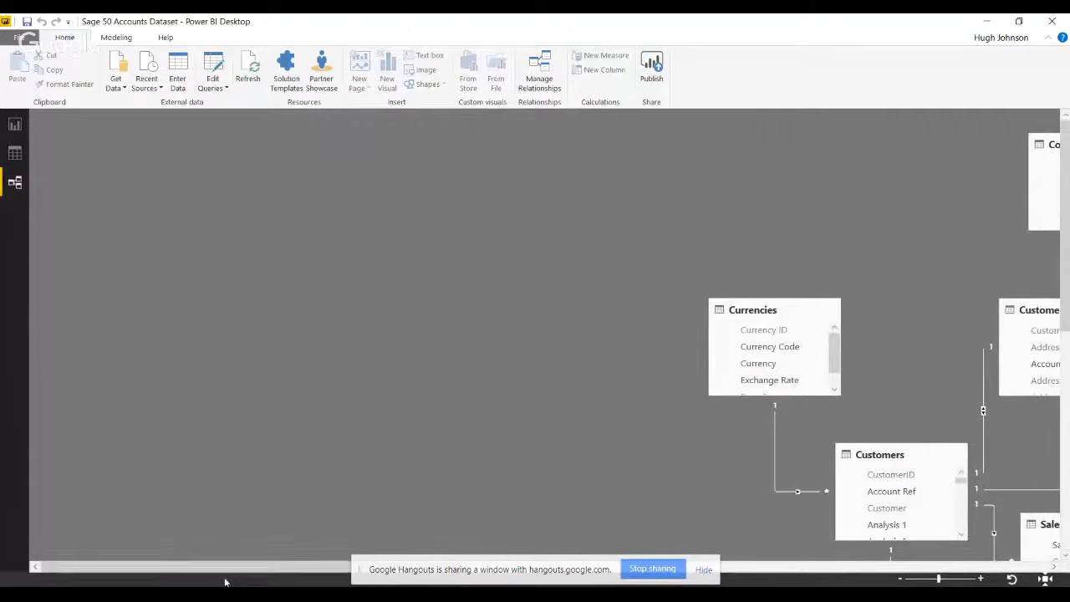
{"action": "left_click_drag", "start_coordinate": [224, 569], "coordinate": [488, 569]}
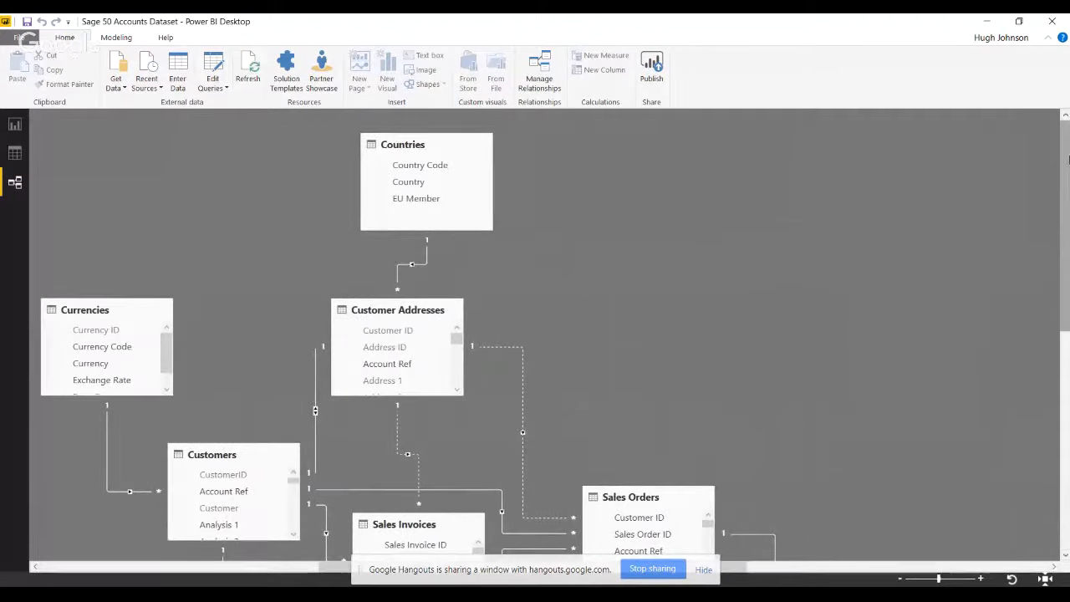
{"action": "left_click_drag", "start_coordinate": [1066, 164], "coordinate": [1069, 352]}
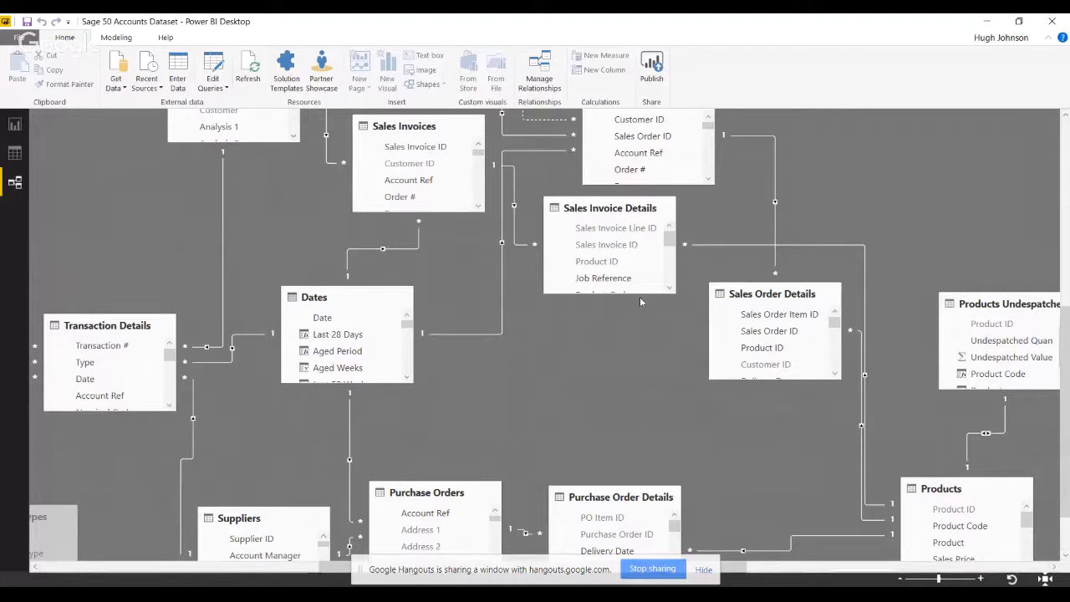
Step: Add a calculated column to the Dates table from the report view and start its formula as Last 30 Days = IF(
{"action": "left_click", "coordinate": [15, 124]}
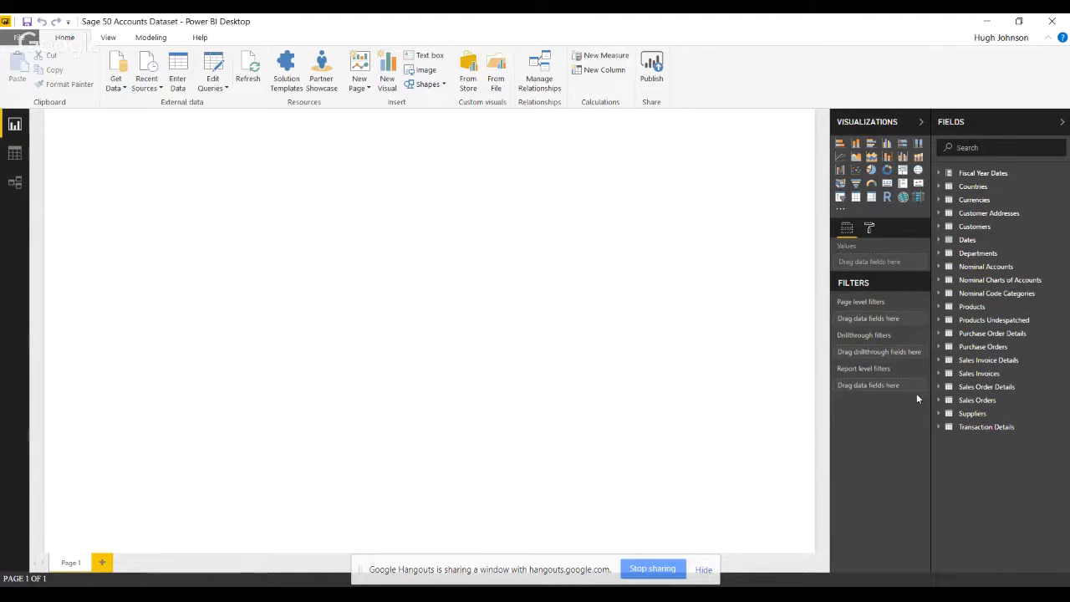
{"action": "left_click", "coordinate": [940, 242]}
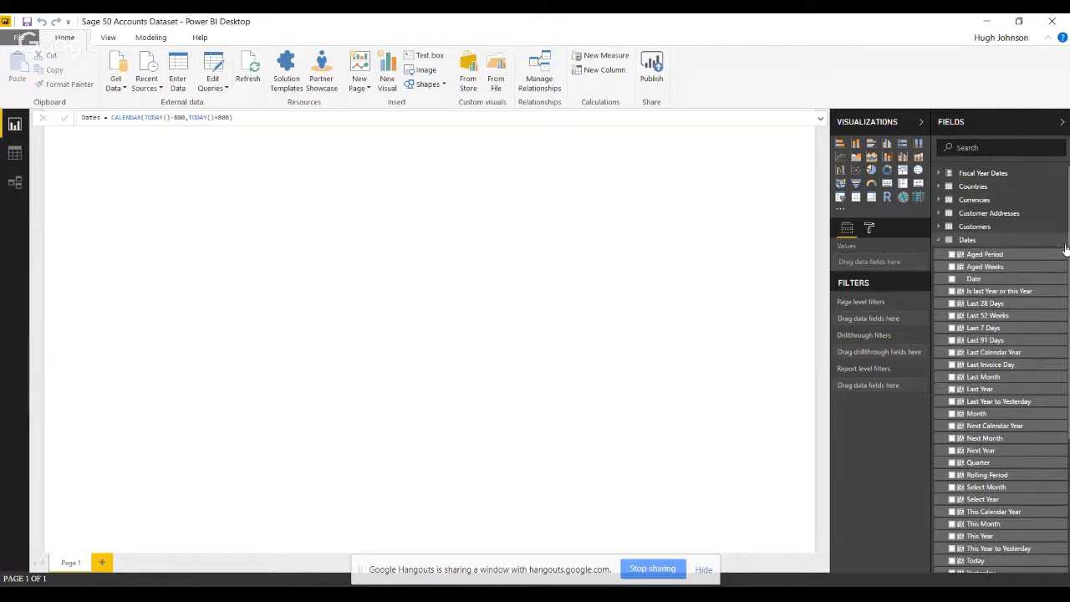
{"action": "right_click", "coordinate": [1036, 241]}
{"action": "left_click", "coordinate": [1020, 264]}
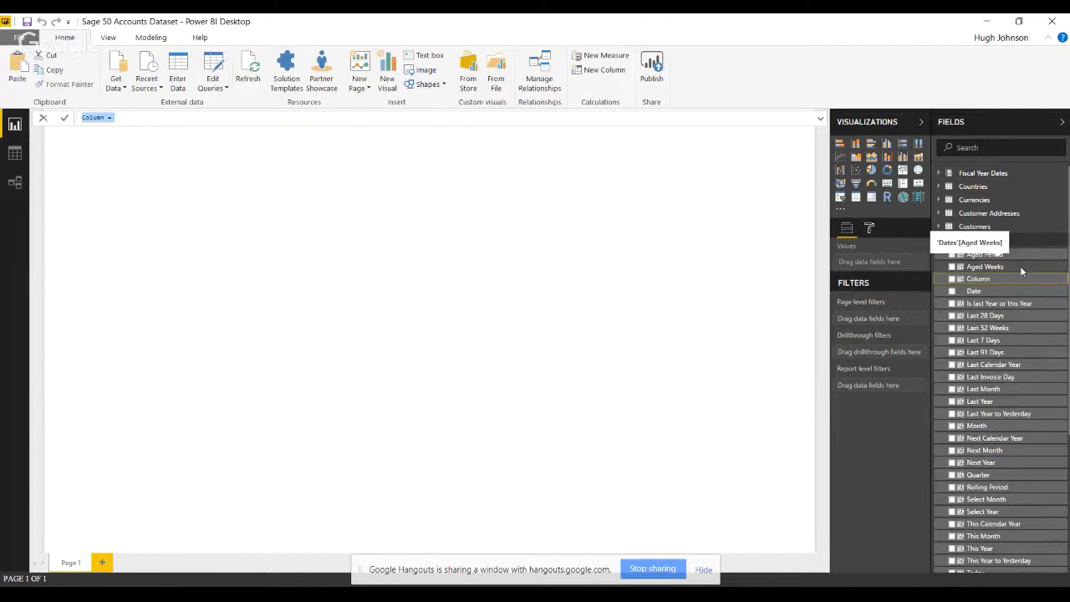
{"action": "type", "text": "Last 30 Days = IF"}
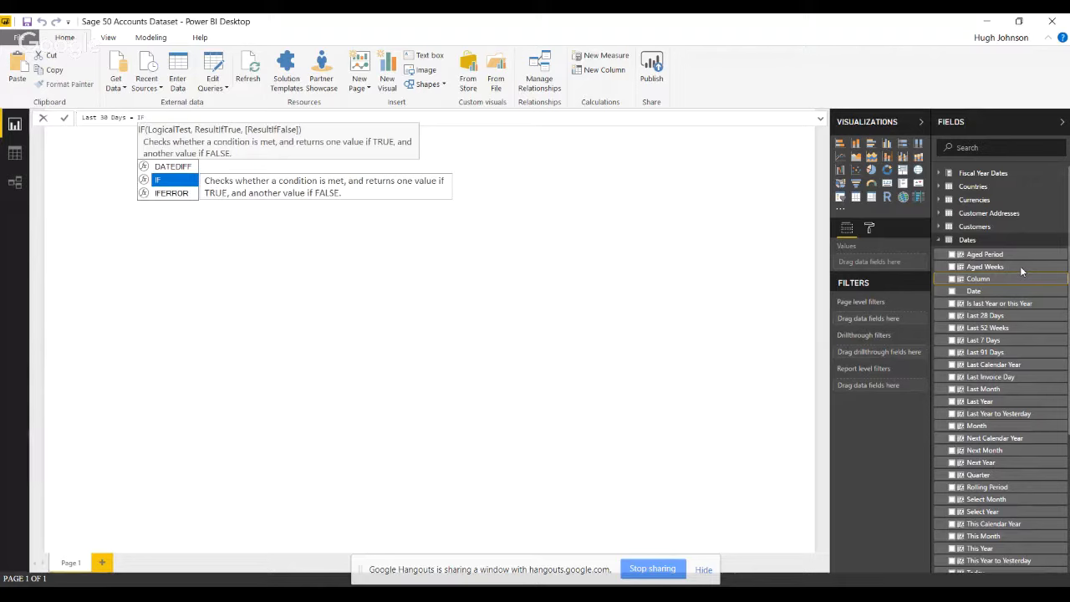
{"action": "type", "text": "("}
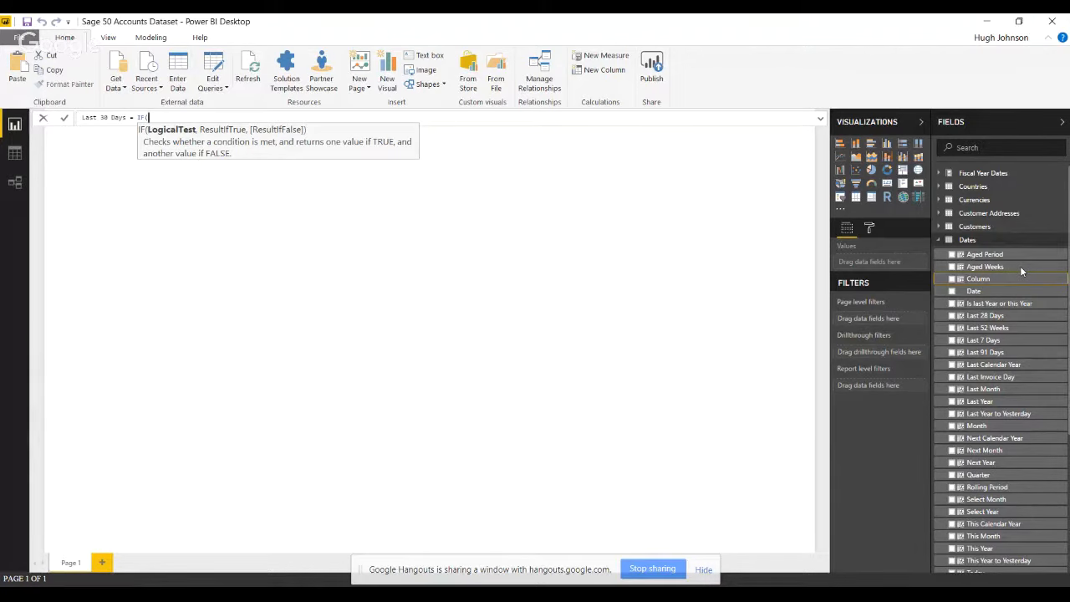
Step: Enter Dates[Date] < TODAY() as the logical test of the IF function
{"action": "type", "text": "D"}
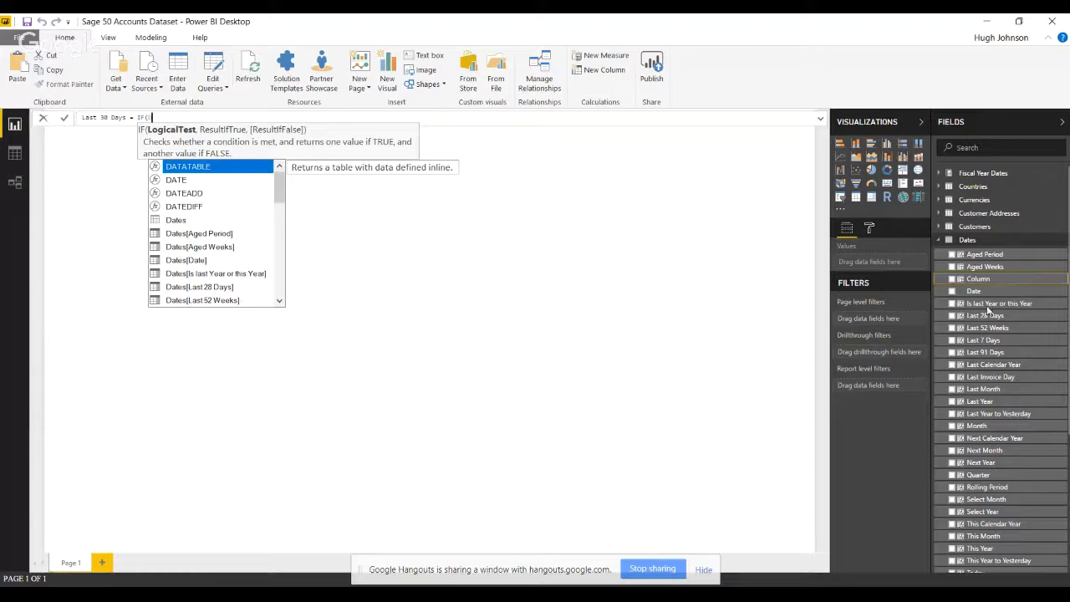
{"action": "double_click", "coordinate": [199, 260]}
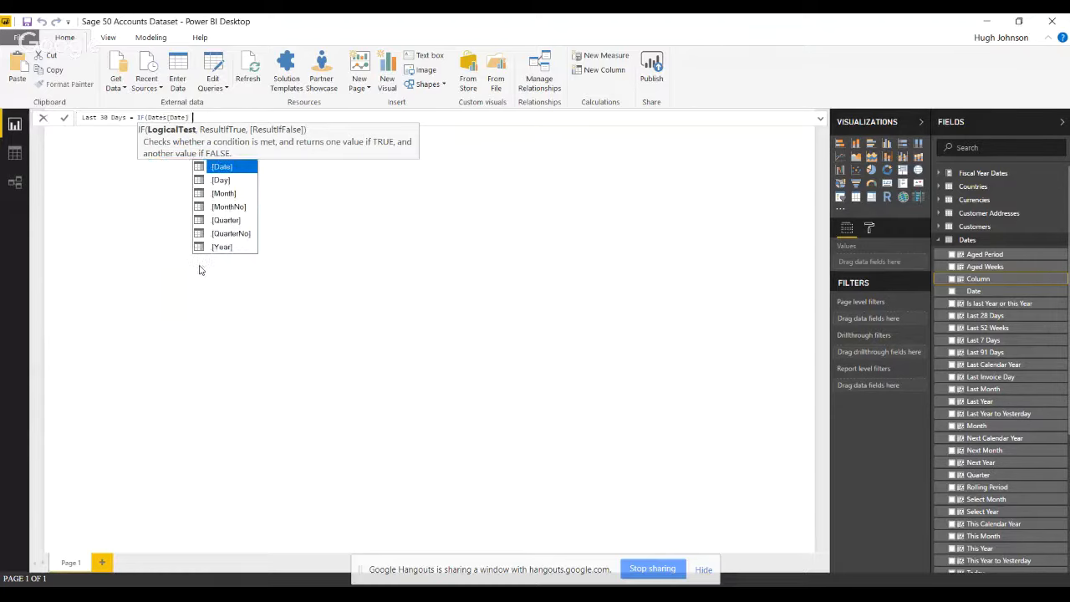
{"action": "type", "text": "< "}
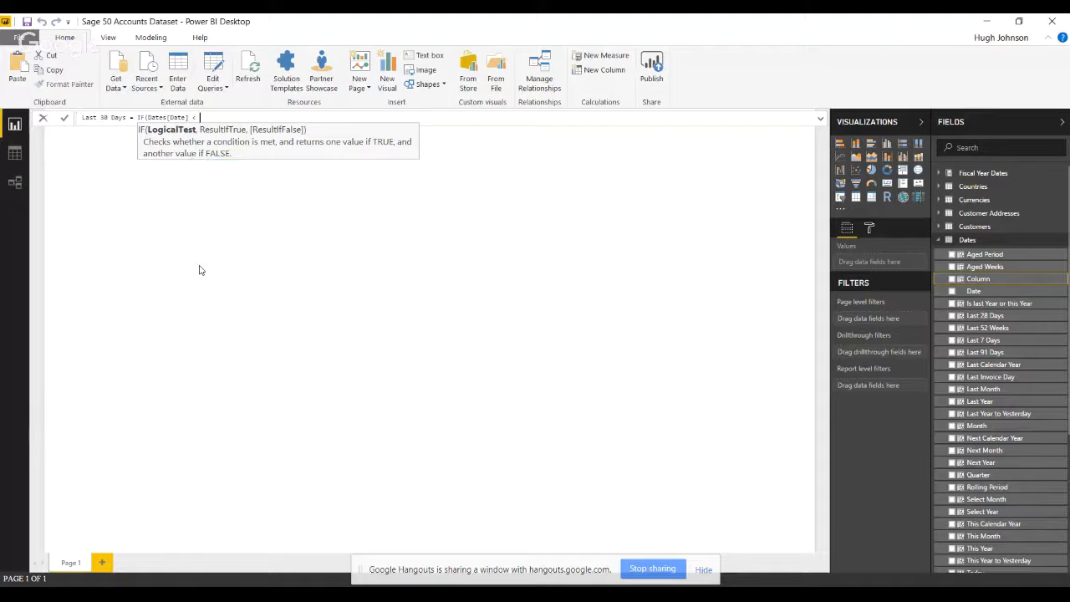
{"action": "type", "text": "t"}
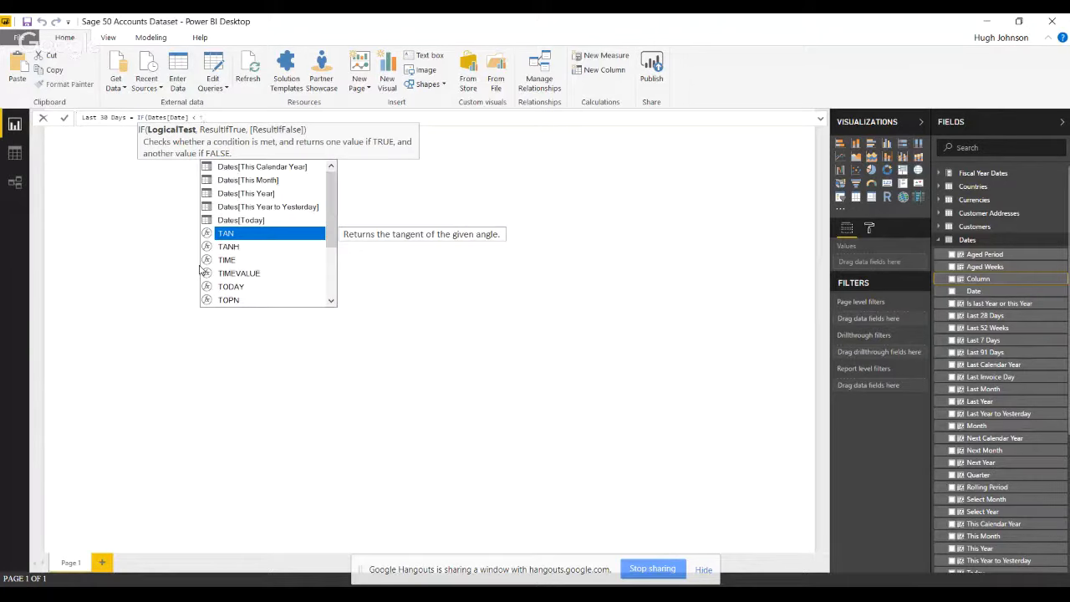
{"action": "key", "text": "Down"}
{"action": "key", "text": "Down"}
{"action": "key", "text": "Down"}
{"action": "key", "text": "Down"}
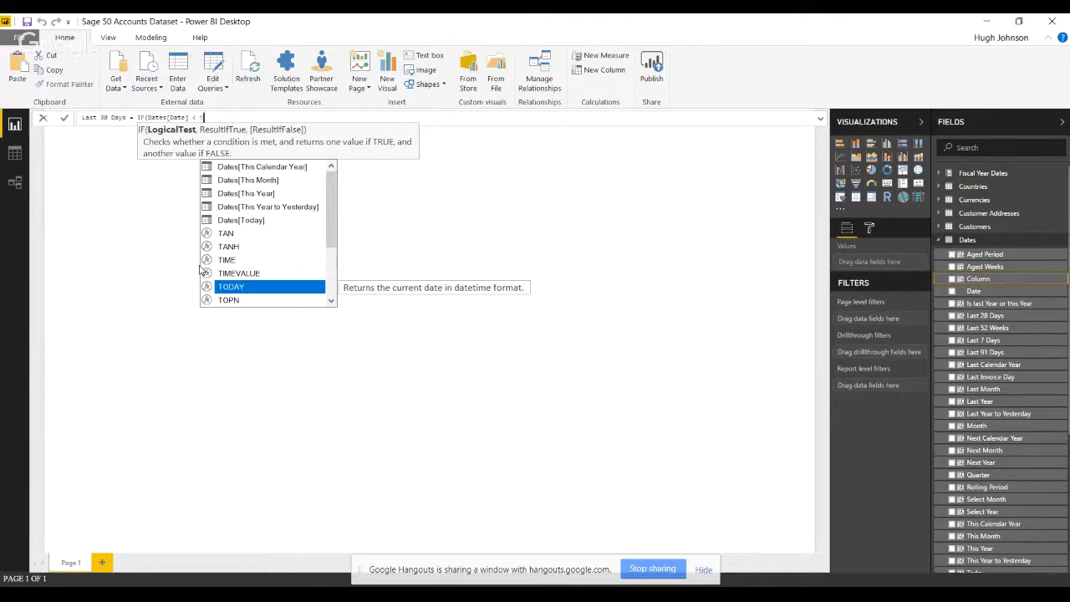
{"action": "key", "text": "Tab"}
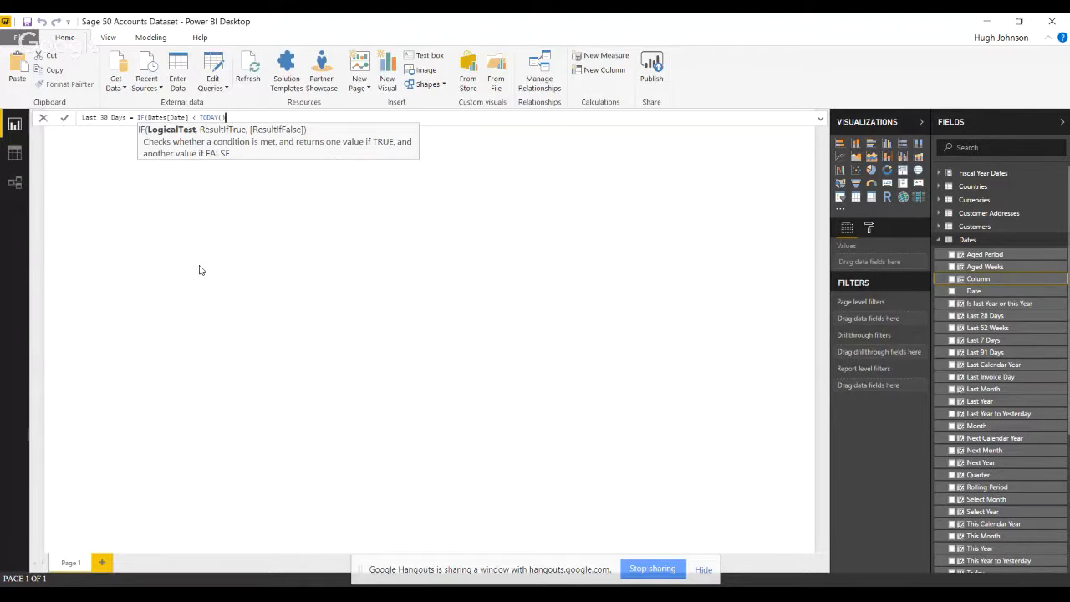
Step: Extend the test's date limit to (TODAY()-30) and return FALSE() when the test is met
{"action": "type", "text": "-30"}
{"action": "left_click", "coordinate": [199, 117]}
{"action": "type", "text": "("}
{"action": "left_click", "coordinate": [261, 118]}
{"action": "type", "text": "),FA"}
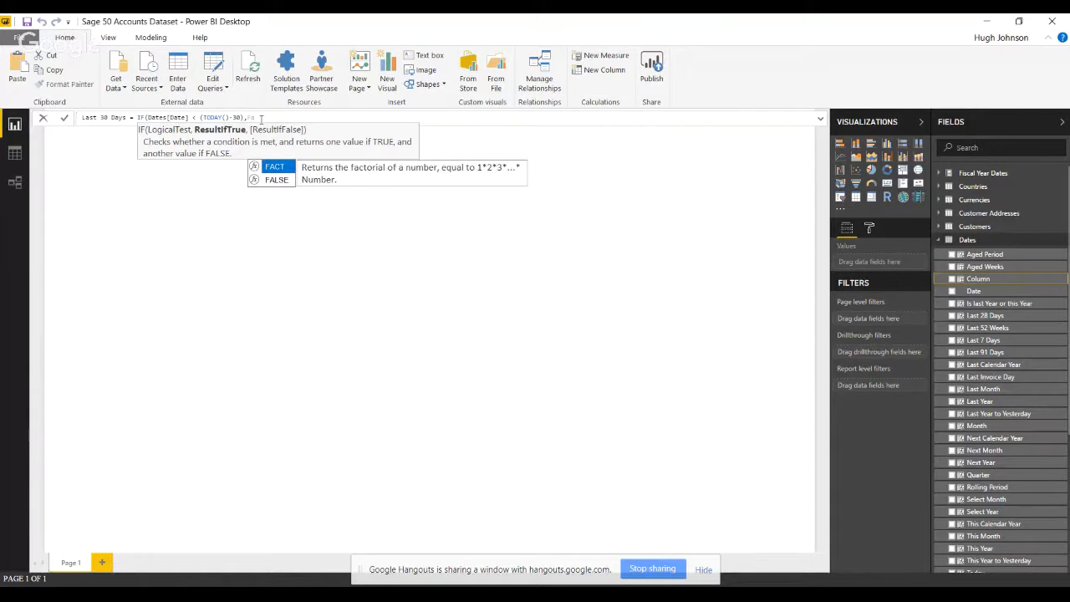
{"action": "key", "text": "Down"}
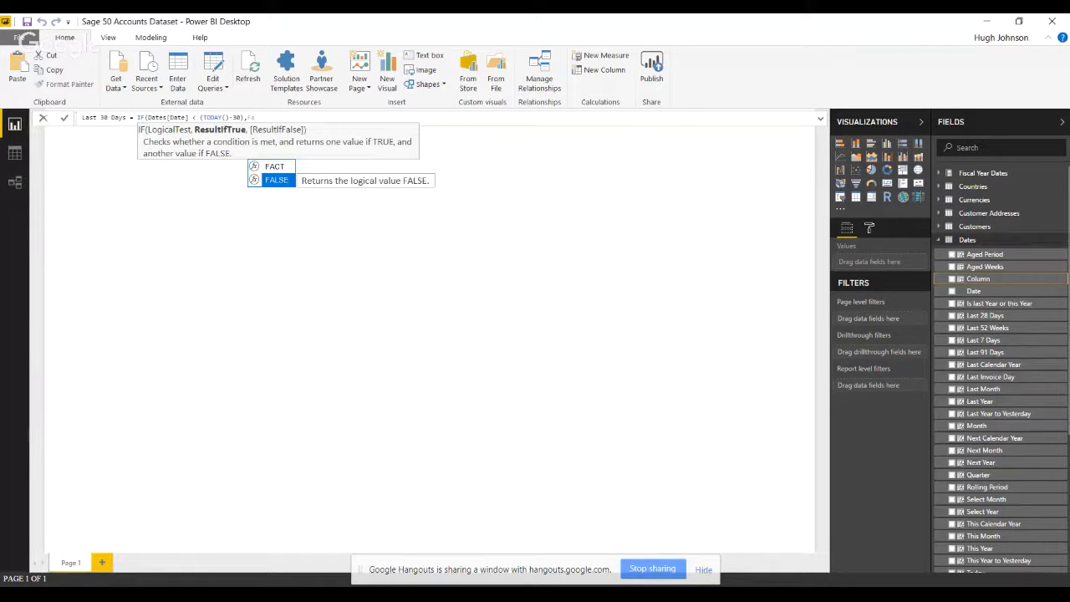
{"action": "key", "text": "Tab"}
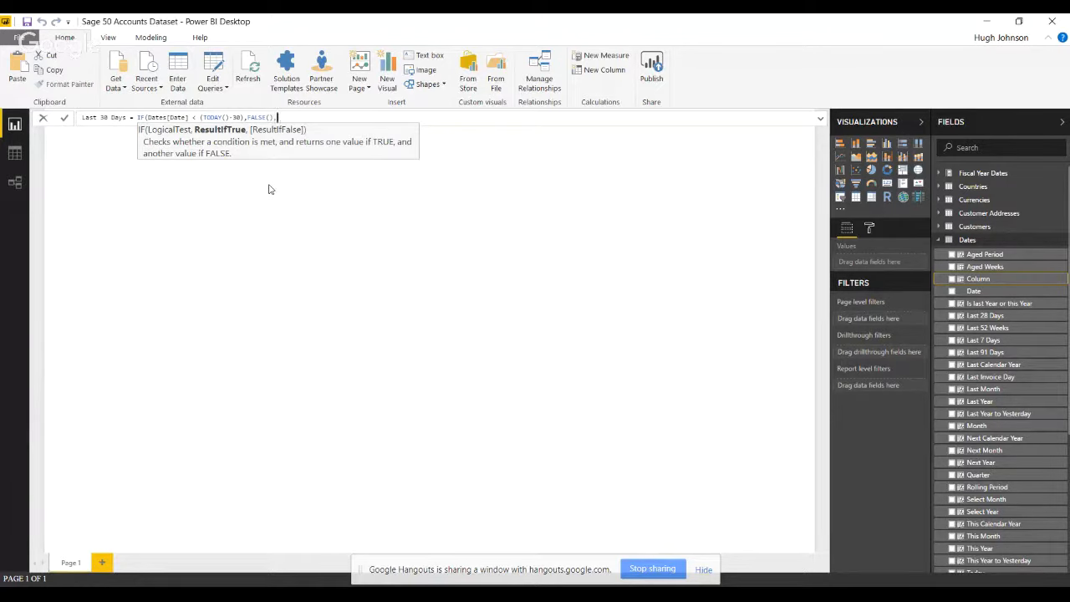
Step: Nest a second IF as the false result, with the [Date] column starting its logical test
{"action": "type", "text": ","}
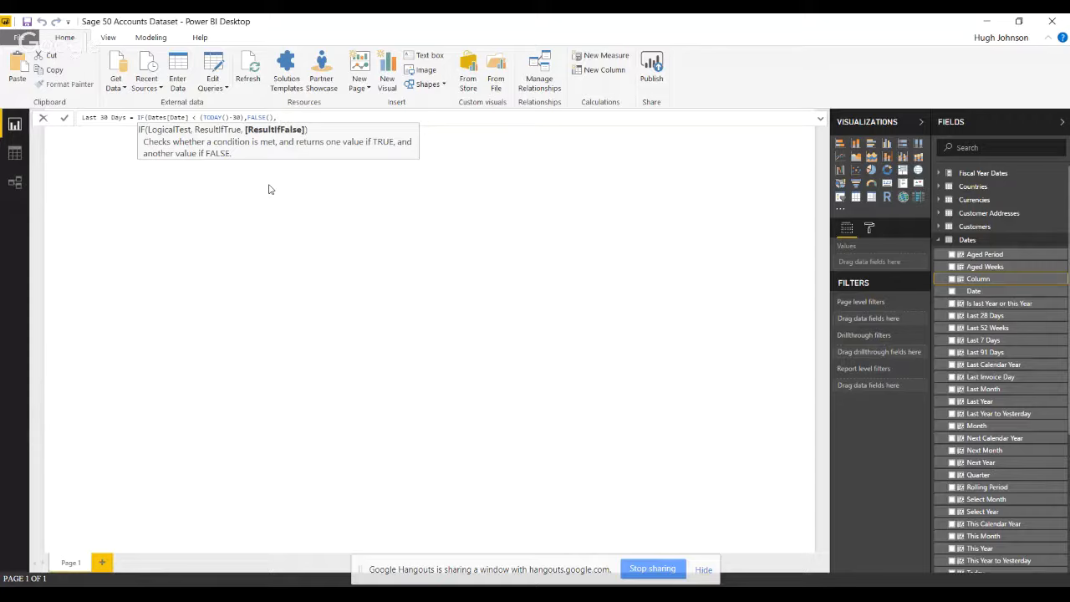
{"action": "type", "text": " if"}
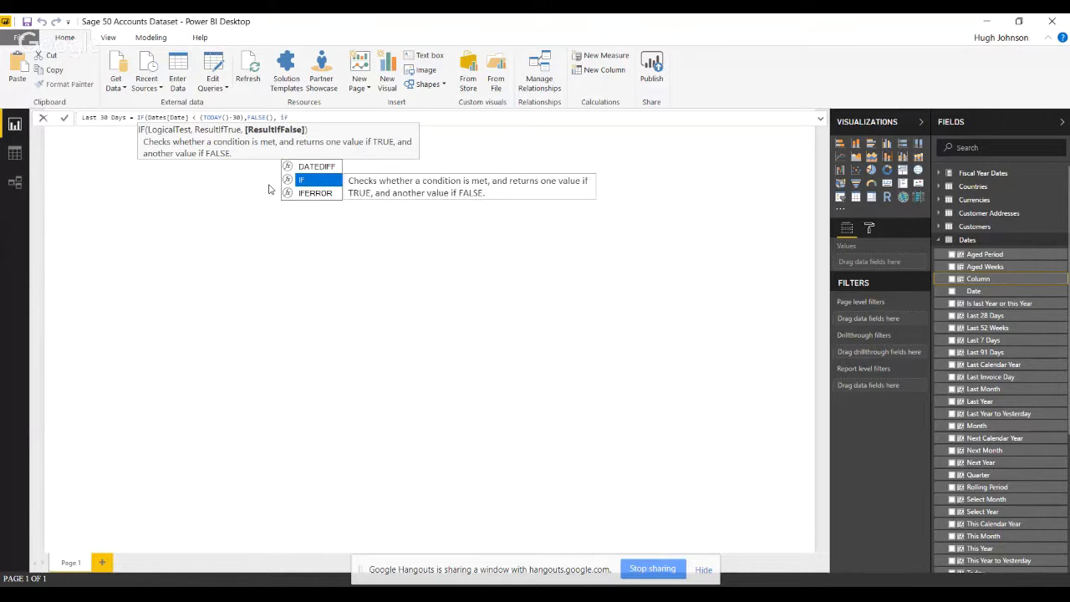
{"action": "key", "text": "Tab"}
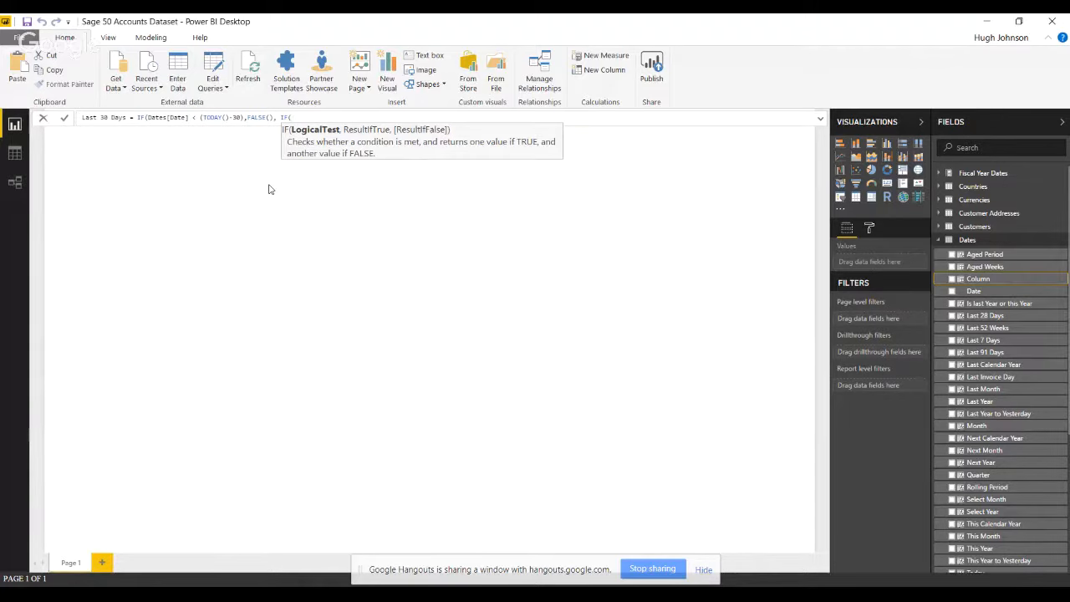
{"action": "type", "text": "["}
{"action": "key", "text": "Down"}
{"action": "key", "text": "Down"}
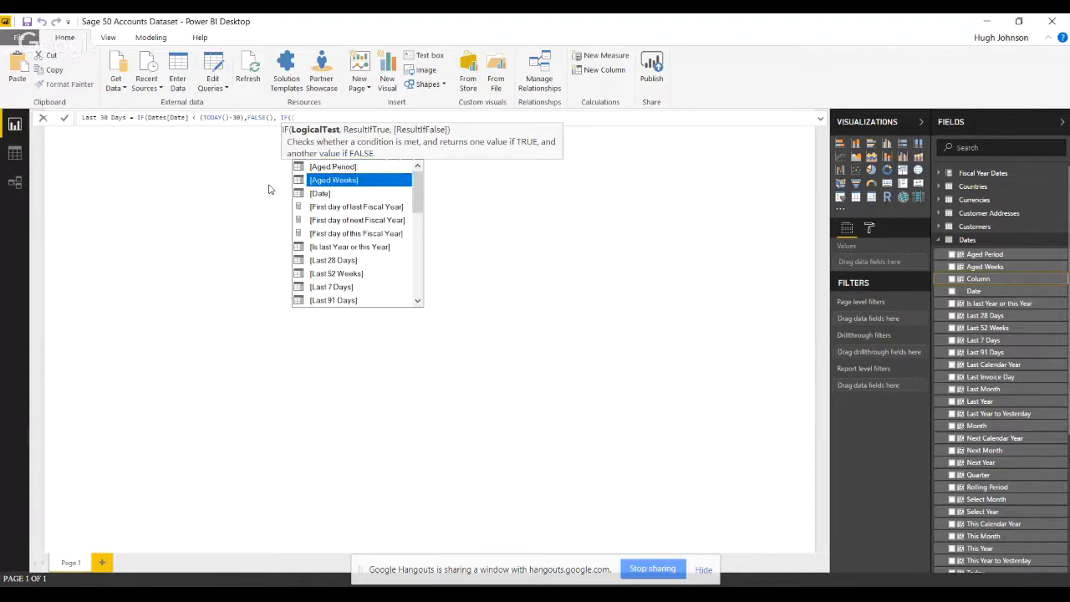
{"action": "key", "text": "Tab"}
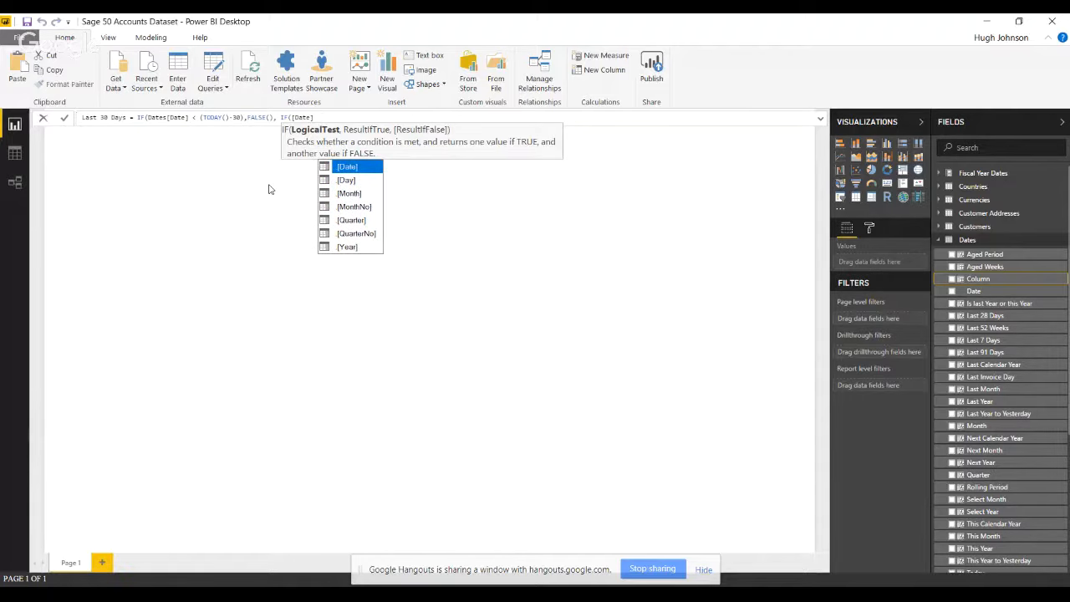
Step: Complete the nested IF's test so that the date is compared as less than TODAY()
{"action": "type", "text": "<"}
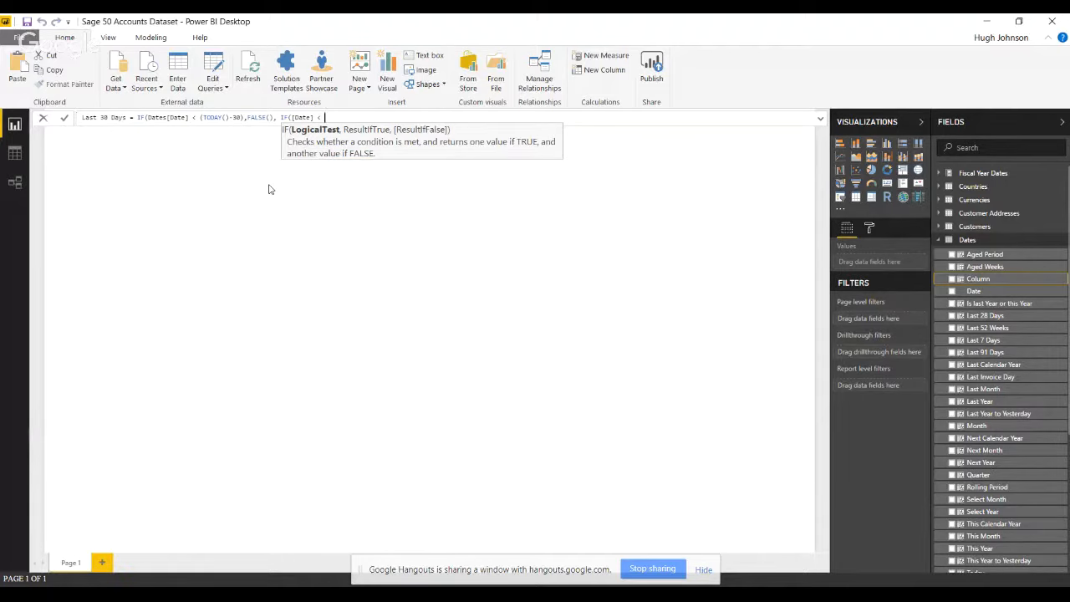
{"action": "type", "text": " T"}
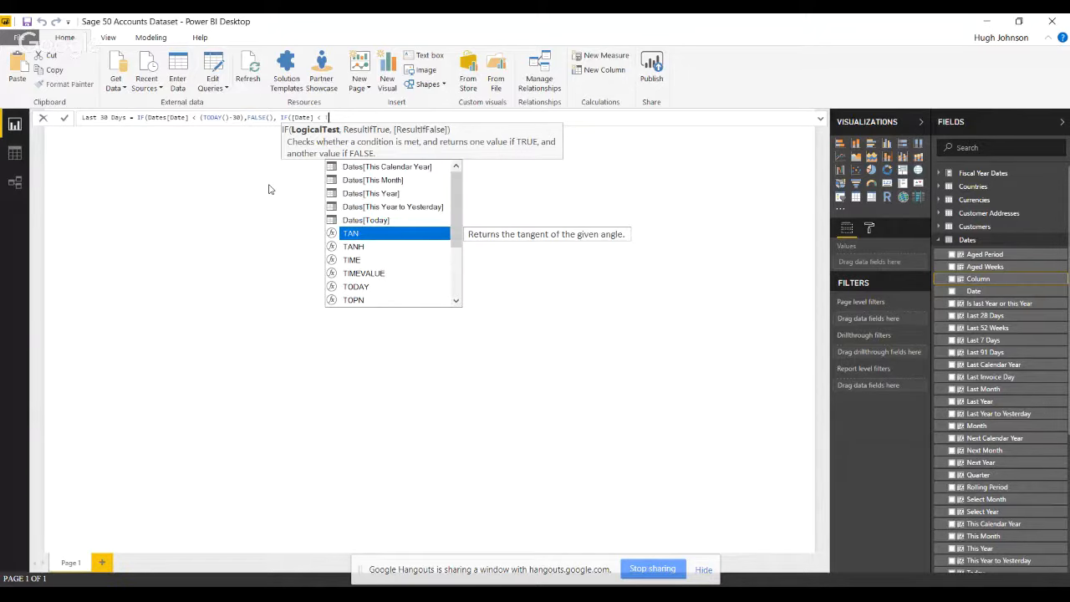
{"action": "key", "text": "Down"}
{"action": "key", "text": "Down"}
{"action": "key", "text": "Down"}
{"action": "key", "text": "Down"}
{"action": "key", "text": "Tab"}
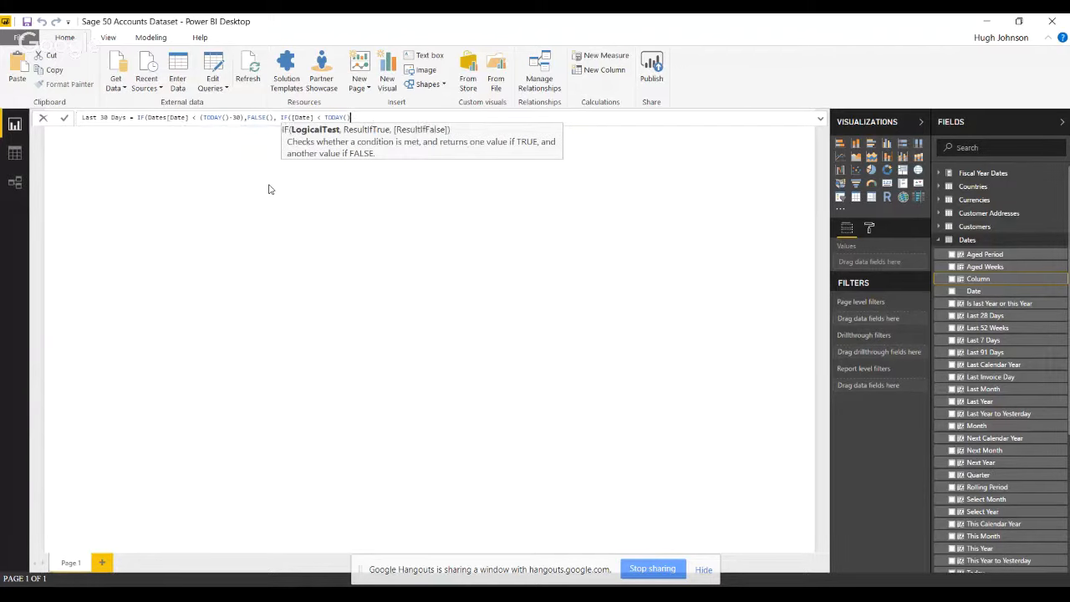
Step: Remove the space before the nested IF, close it with a bracket and comma, and leave the Last 30 Days formula
{"action": "type", "text": "),"}
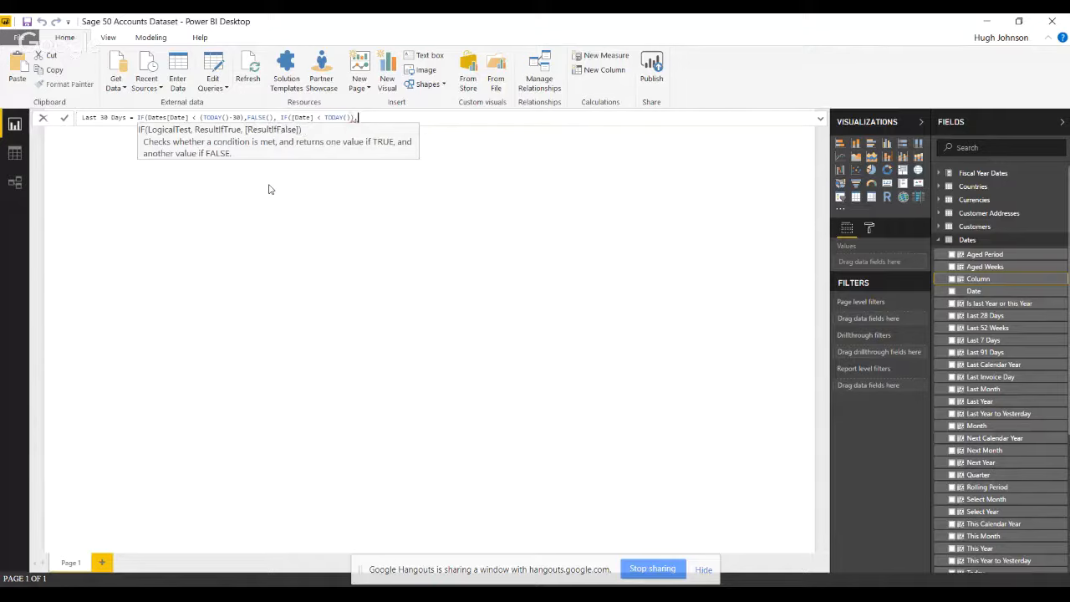
{"action": "key", "text": "BackSpace"}
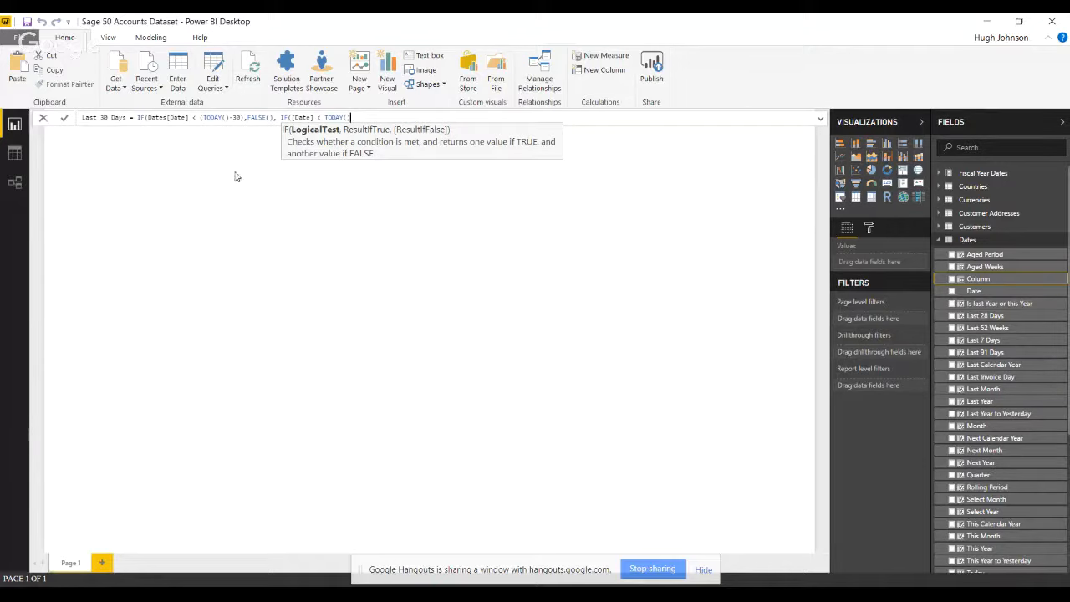
{"action": "left_click", "coordinate": [281, 119]}
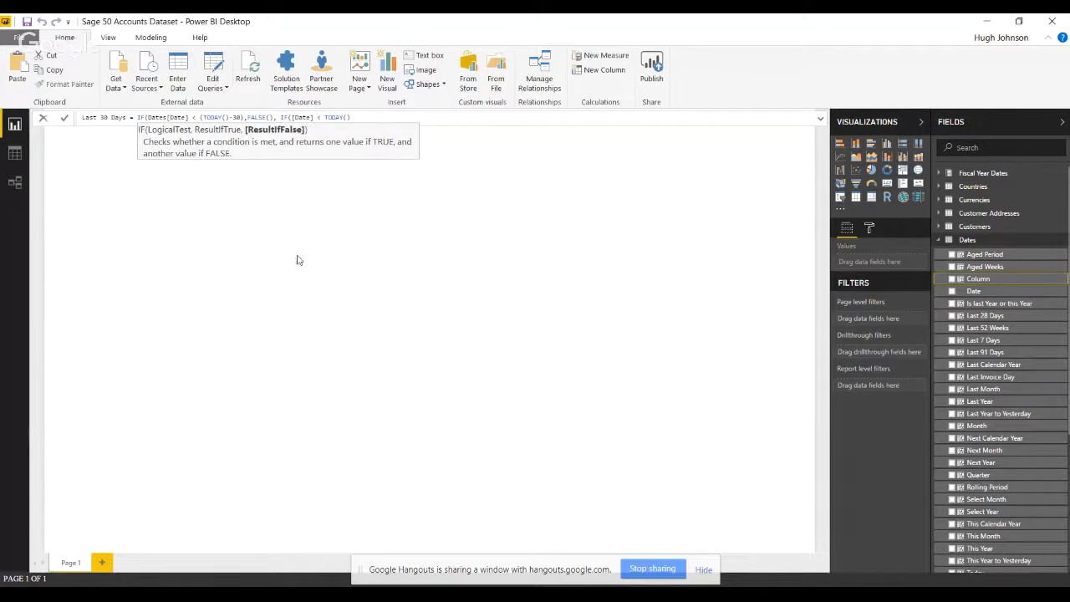
{"action": "key", "text": "BackSpace"}
{"action": "left_click", "coordinate": [356, 122]}
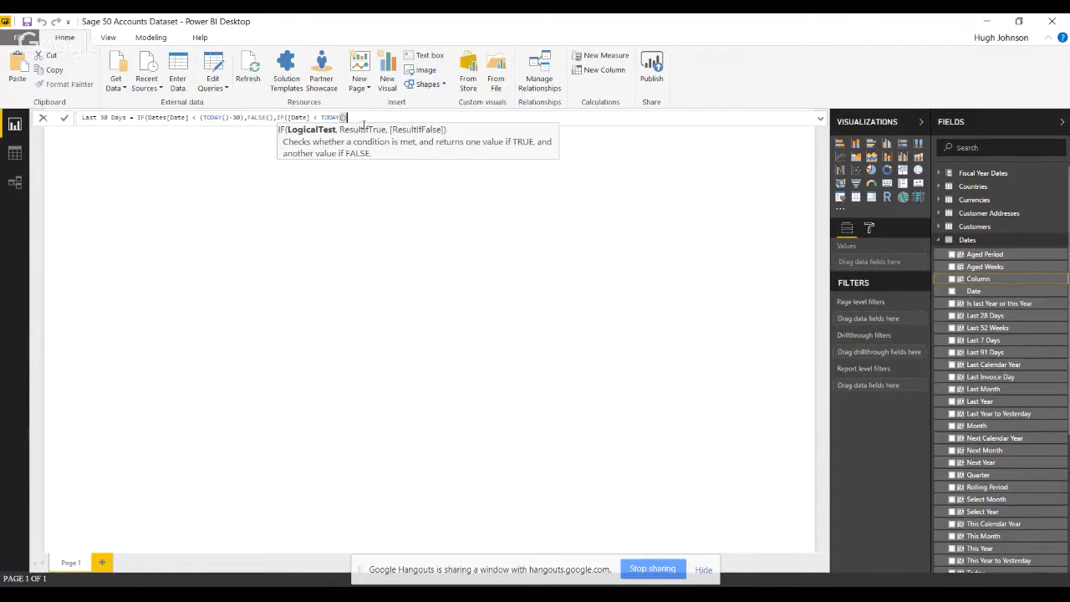
{"action": "type", "text": ")"}
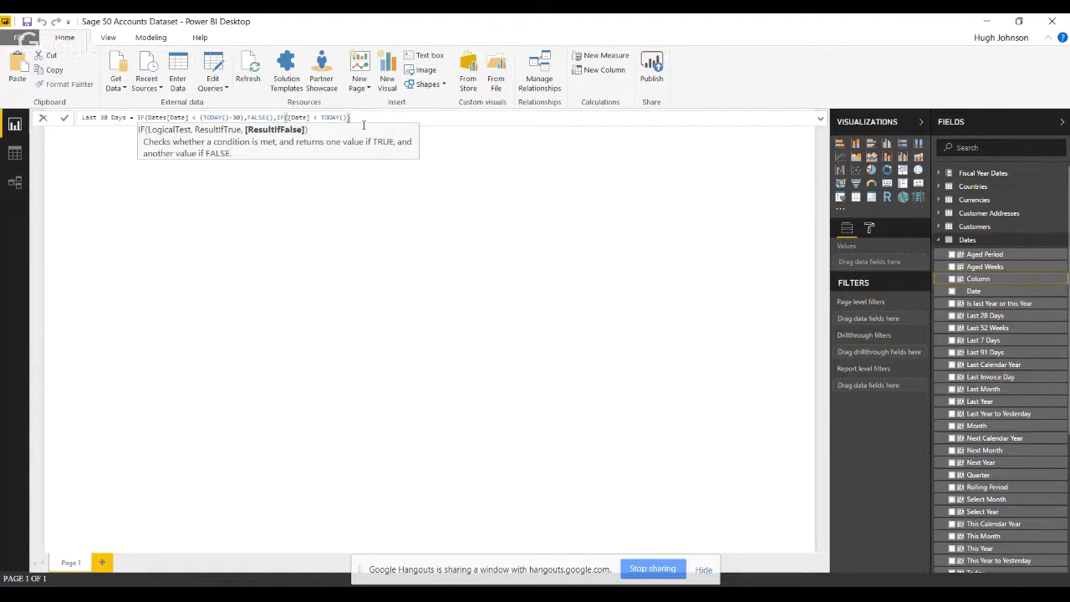
{"action": "type", "text": ","}
{"action": "left_click", "coordinate": [996, 329]}
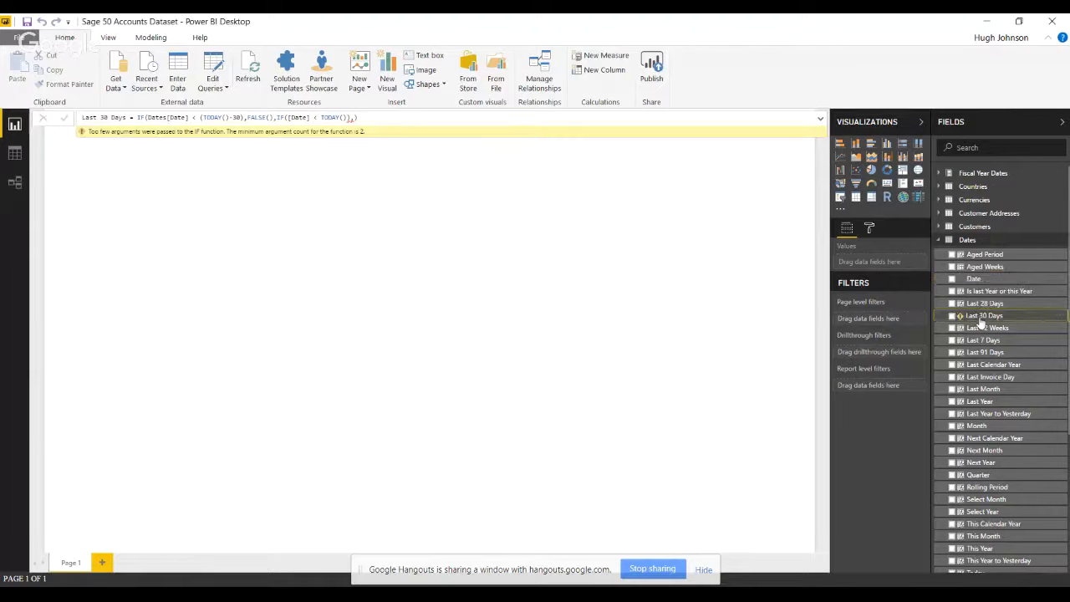
Step: Copy the whole formula of the Last 28 Days column in the Dates table
{"action": "left_click", "coordinate": [982, 306]}
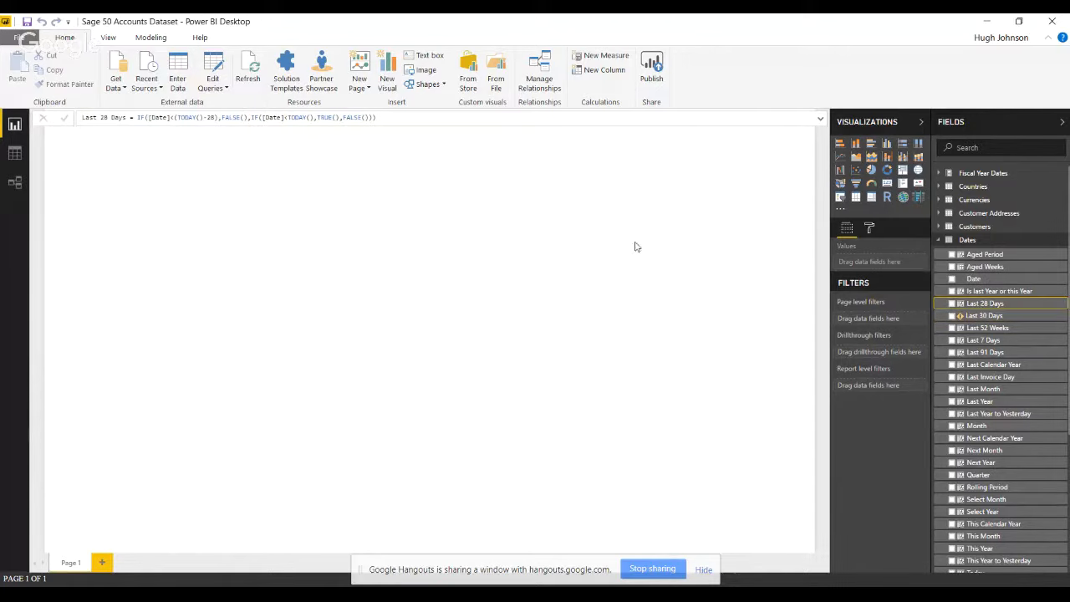
{"action": "left_click", "coordinate": [630, 125]}
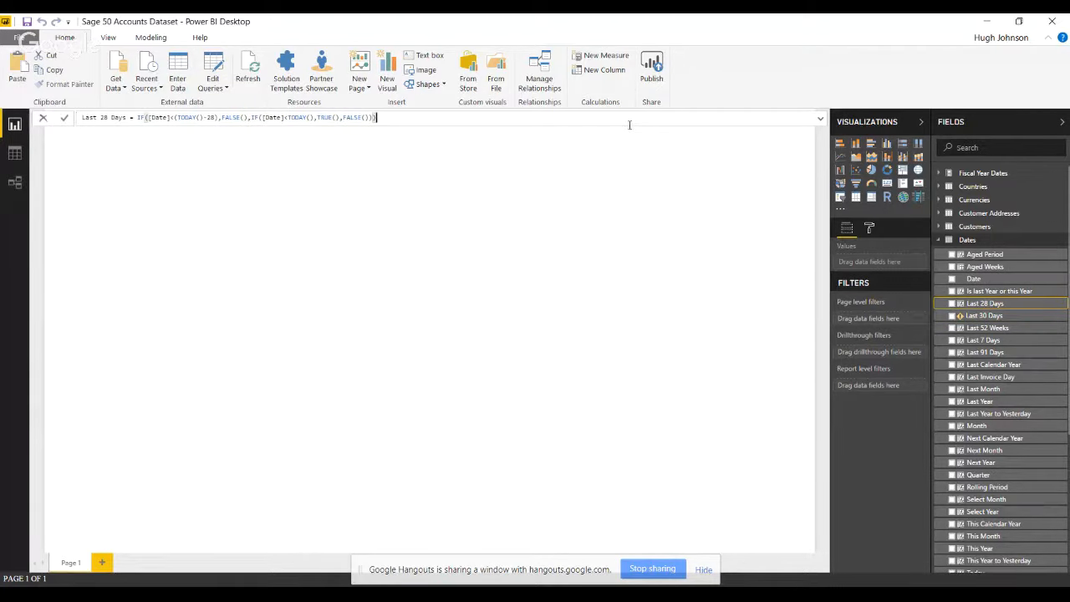
{"action": "key", "text": "ctrl+a"}
{"action": "key", "text": "ctrl+c"}
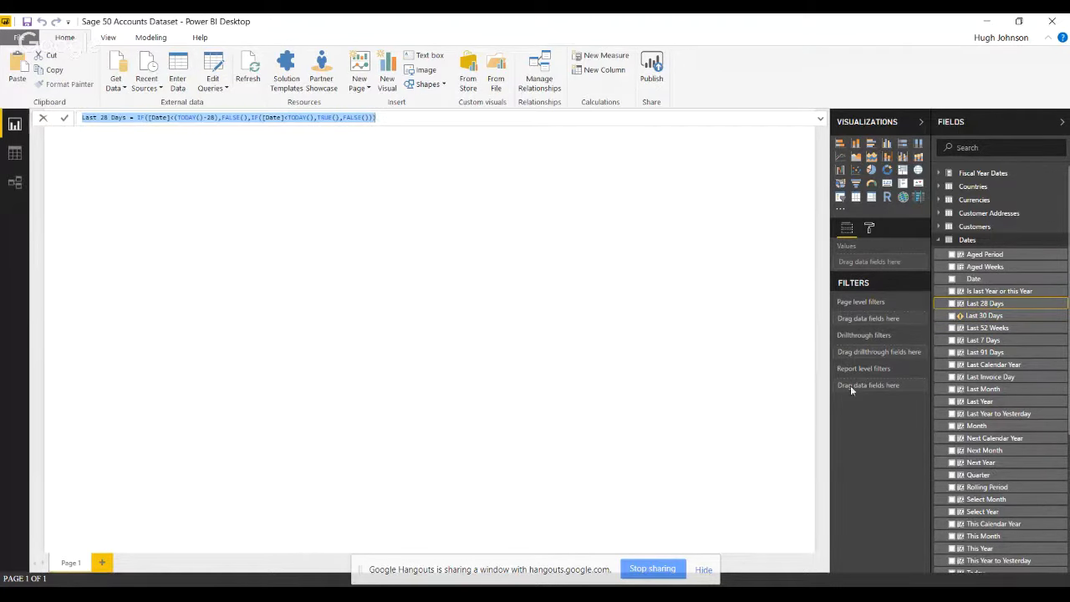
Step: Clear the entire formula of the Last 30 Days column
{"action": "left_click", "coordinate": [986, 316]}
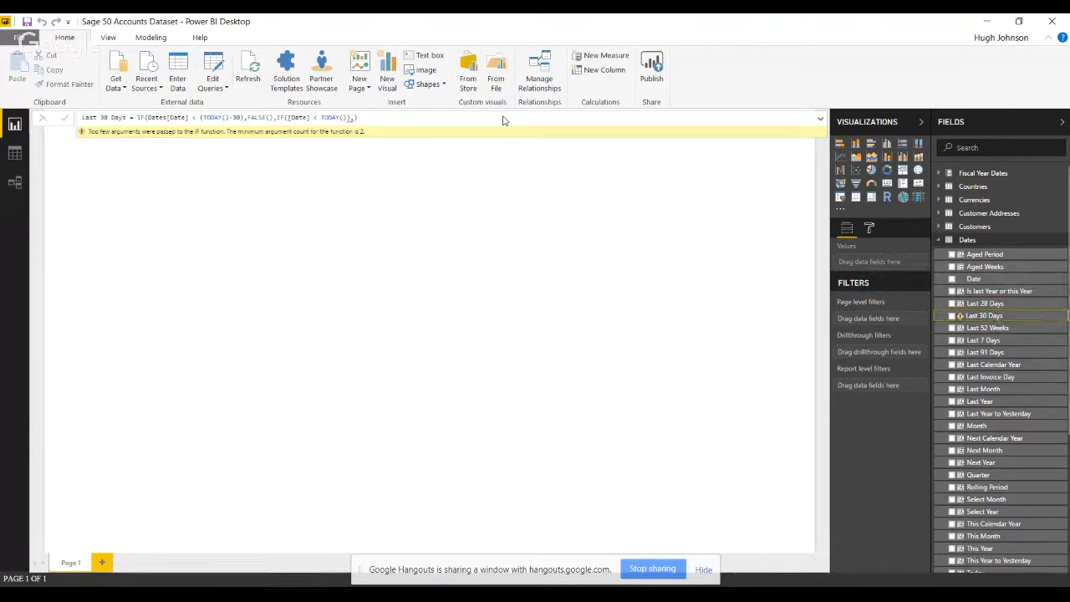
{"action": "left_click", "coordinate": [503, 122]}
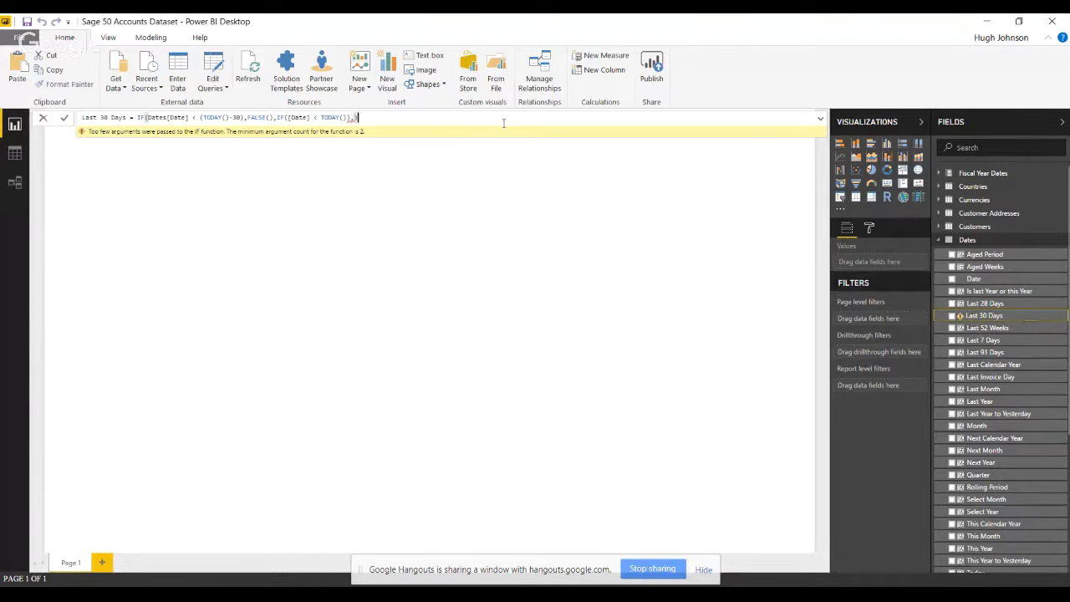
{"action": "key", "text": "BackSpace"}
{"action": "key", "text": "BackSpace"}
{"action": "key", "text": "BackSpace"}
{"action": "key", "text": "BackSpace"}
{"action": "key", "text": "BackSpace"}
{"action": "key", "text": "BackSpace"}
{"action": "key", "text": "BackSpace"}
{"action": "key", "text": "BackSpace"}
{"action": "key", "text": "BackSpace"}
{"action": "key", "text": "BackSpace"}
{"action": "key", "text": "BackSpace"}
{"action": "key", "text": "BackSpace"}
{"action": "key", "text": "BackSpace"}
{"action": "key", "text": "BackSpace"}
{"action": "key", "text": "BackSpace"}
{"action": "key", "text": "BackSpace"}
{"action": "key", "text": "BackSpace"}
{"action": "key", "text": "BackSpace"}
{"action": "key", "text": "BackSpace"}
{"action": "key", "text": "BackSpace"}
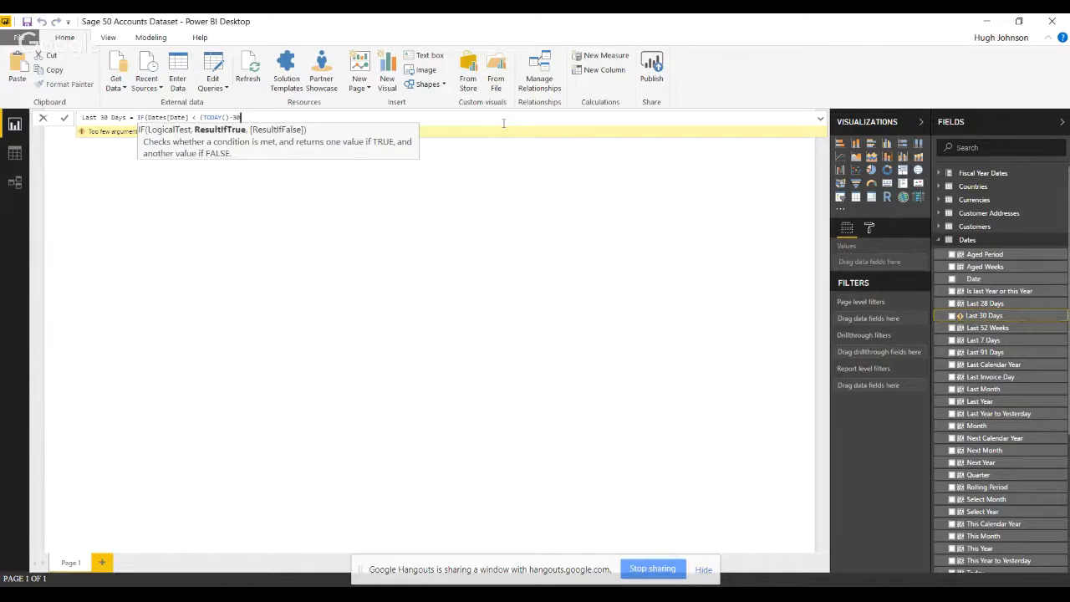
{"action": "key", "text": "BackSpace"}
{"action": "key", "text": "BackSpace"}
{"action": "key", "text": "BackSpace"}
{"action": "key", "text": "BackSpace"}
{"action": "key", "text": "BackSpace"}
{"action": "key", "text": "BackSpace"}
{"action": "key", "text": "BackSpace"}
{"action": "key", "text": "BackSpace"}
{"action": "key", "text": "BackSpace"}
{"action": "key", "text": "BackSpace"}
{"action": "key", "text": "BackSpace"}
{"action": "key", "text": "BackSpace"}
{"action": "key", "text": "BackSpace"}
{"action": "key", "text": "BackSpace"}
{"action": "key", "text": "BackSpace"}
{"action": "key", "text": "BackSpace"}
{"action": "key", "text": "BackSpace"}
{"action": "key", "text": "BackSpace"}
{"action": "key", "text": "BackSpace"}
{"action": "key", "text": "BackSpace"}
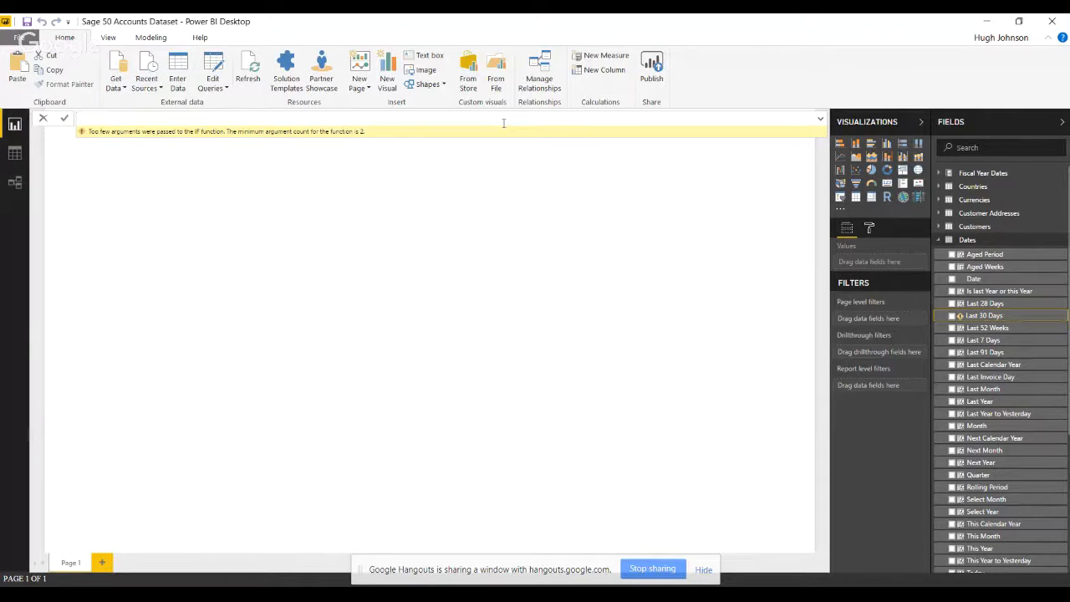
Step: Paste the copied formula into the Last 30 Days column, change both the name's and the offset's 28 to 30, and commit it
{"action": "key", "text": "ctrl+v"}
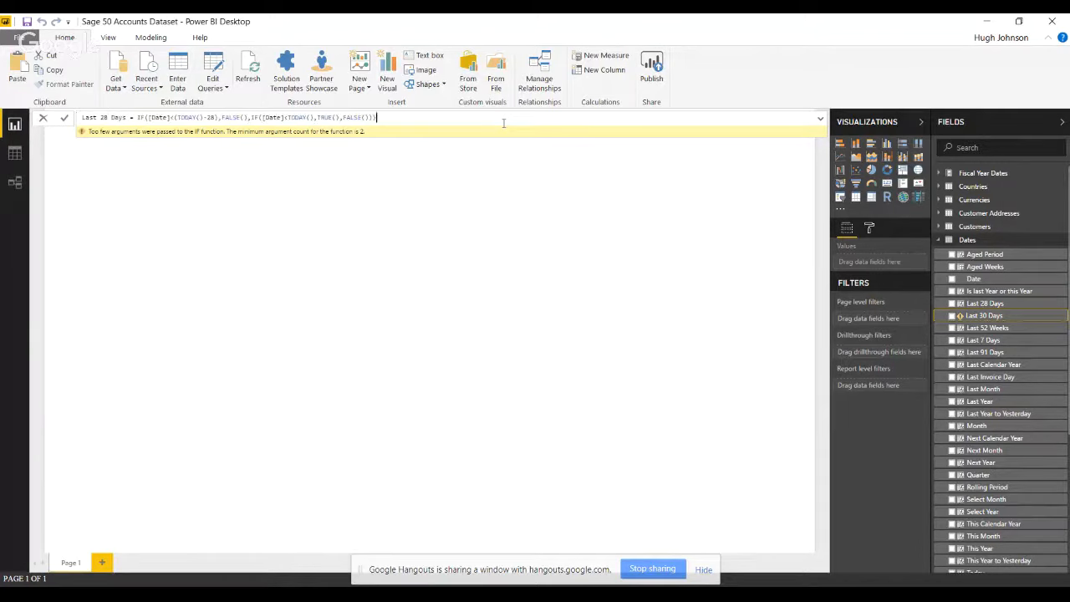
{"action": "double_click", "coordinate": [103, 118]}
{"action": "type", "text": "3"}
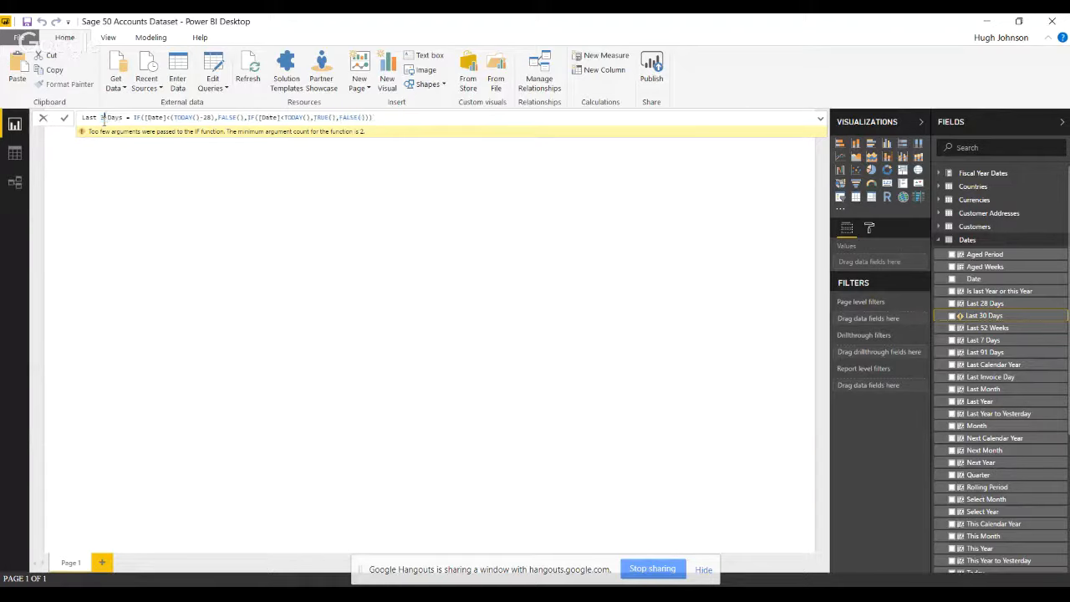
{"action": "type", "text": "0"}
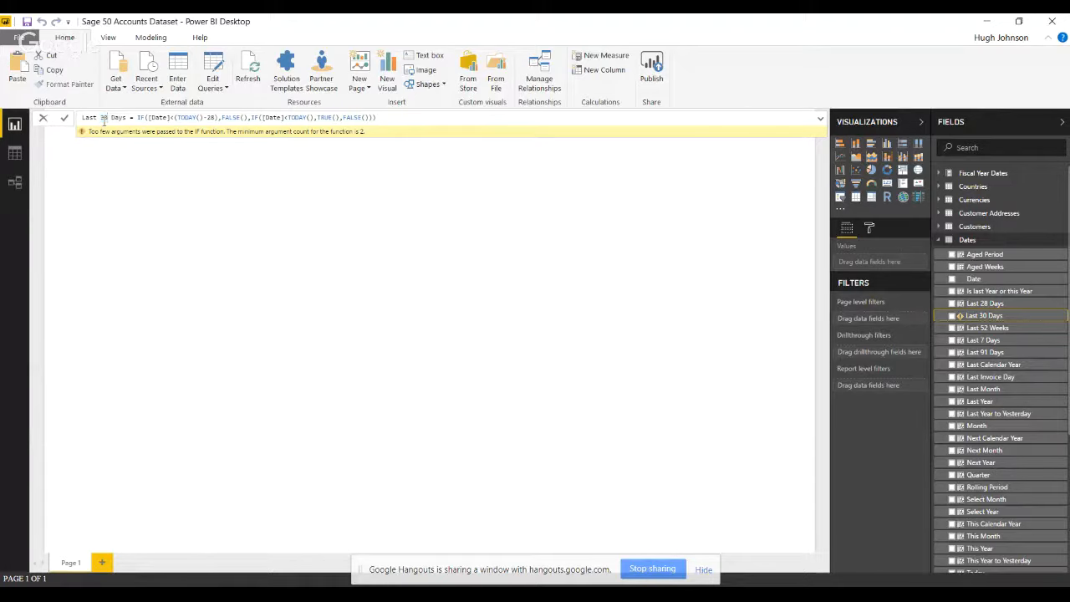
{"action": "double_click", "coordinate": [210, 118]}
{"action": "type", "text": "30"}
{"action": "left_click", "coordinate": [377, 117]}
{"action": "left_click", "coordinate": [65, 119]}
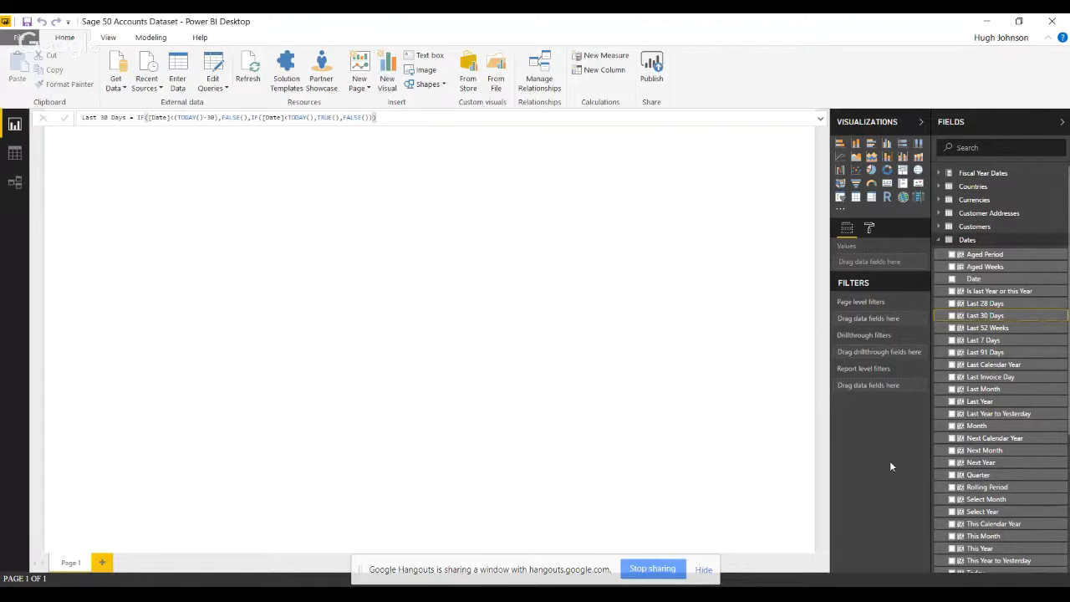
Step: Collapse the Dates table and add a measure named Sales last calendar year to the Sales Invoice Details table
{"action": "left_click", "coordinate": [939, 241]}
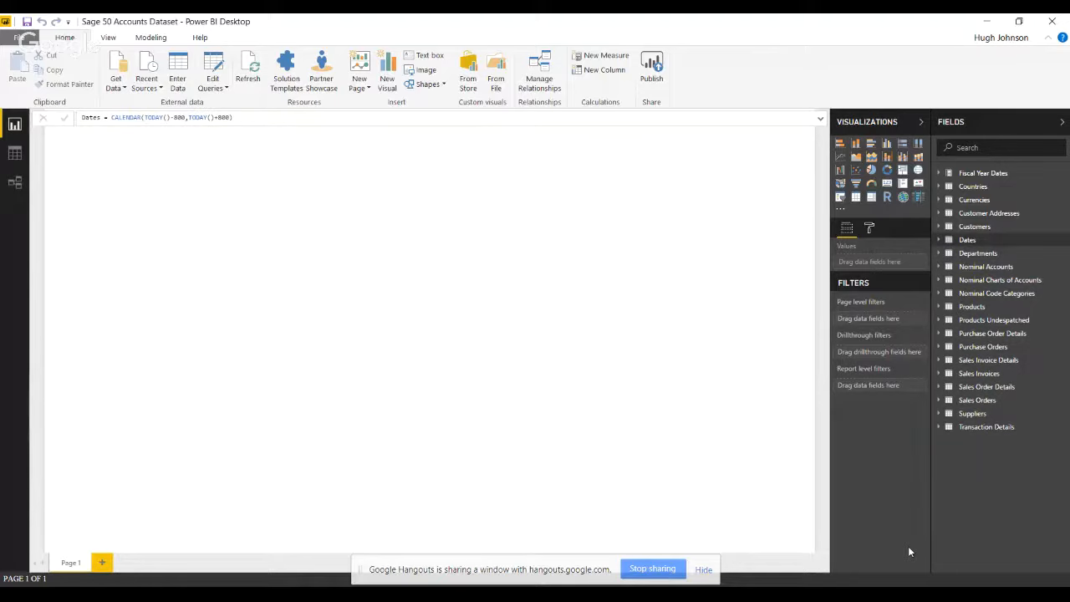
{"action": "left_click", "coordinate": [939, 368]}
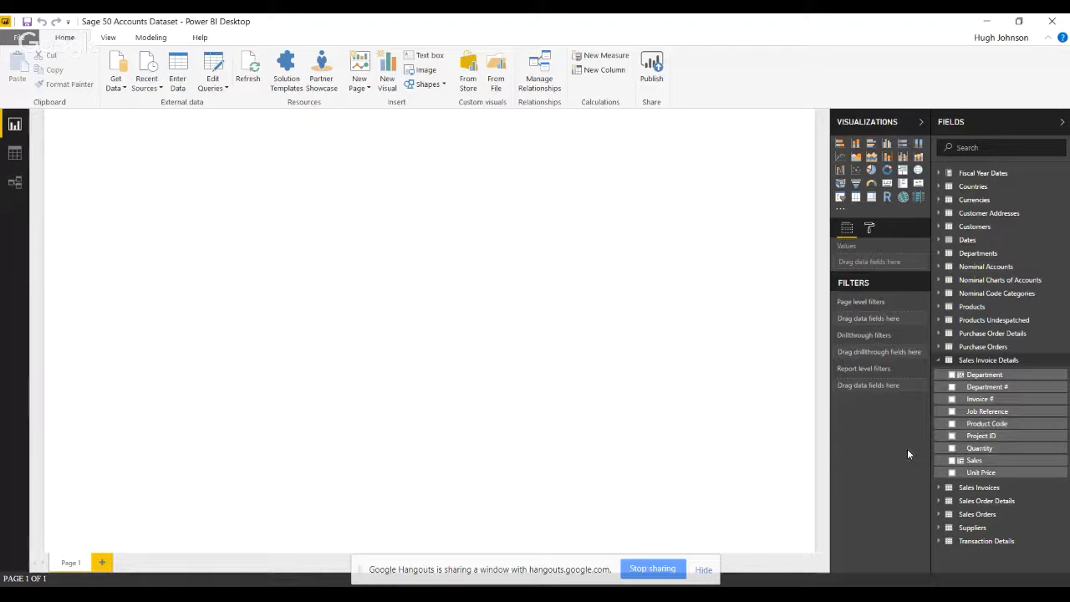
{"action": "right_click", "coordinate": [1064, 367]}
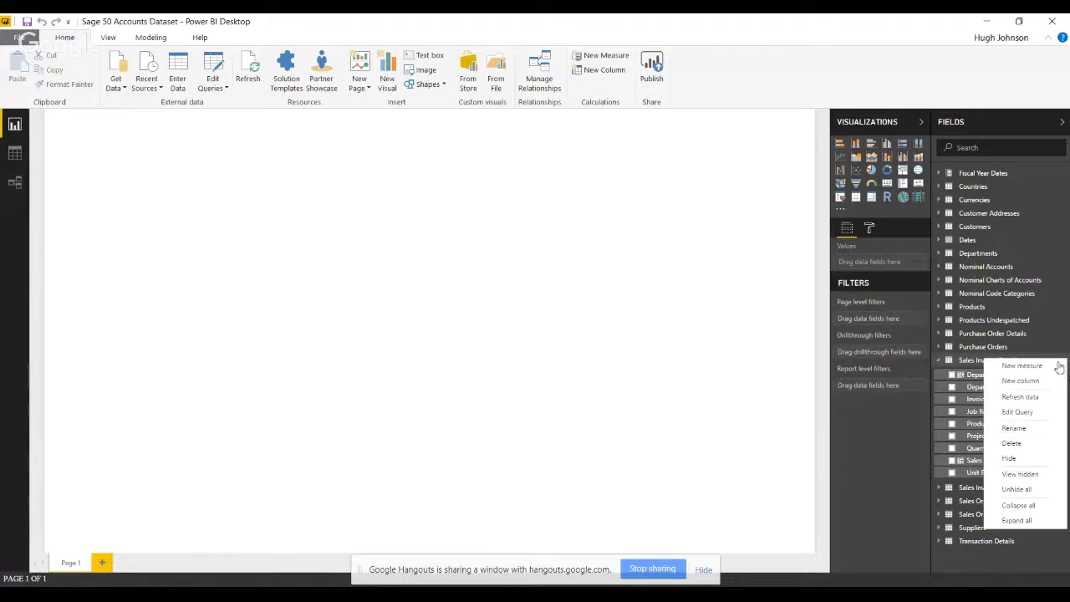
{"action": "left_click", "coordinate": [1034, 370]}
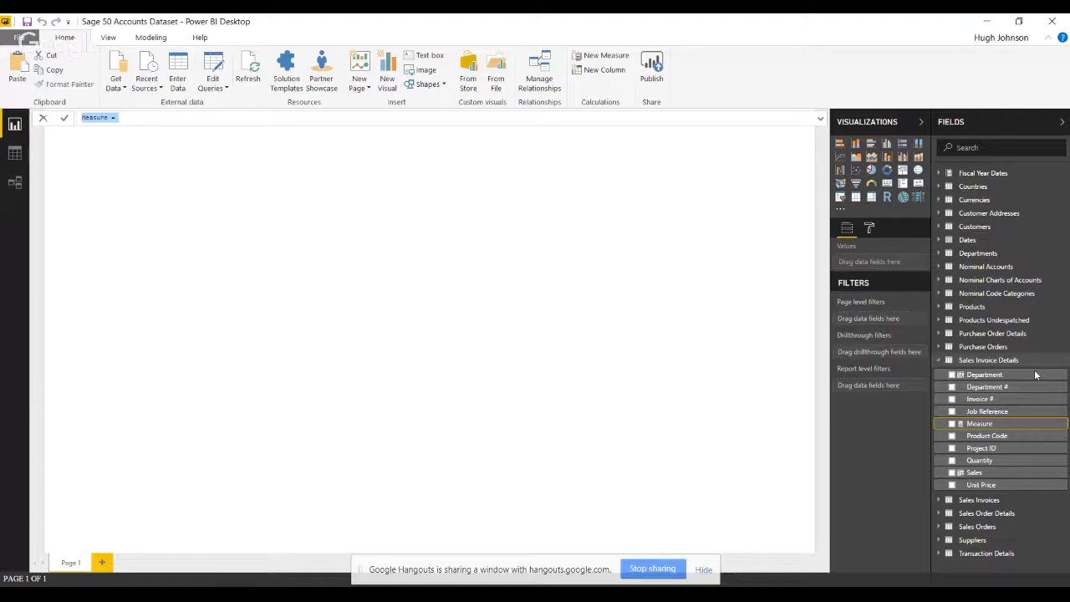
{"action": "type", "text": "Sales last calc"}
{"action": "type", "text": "ndar year"}
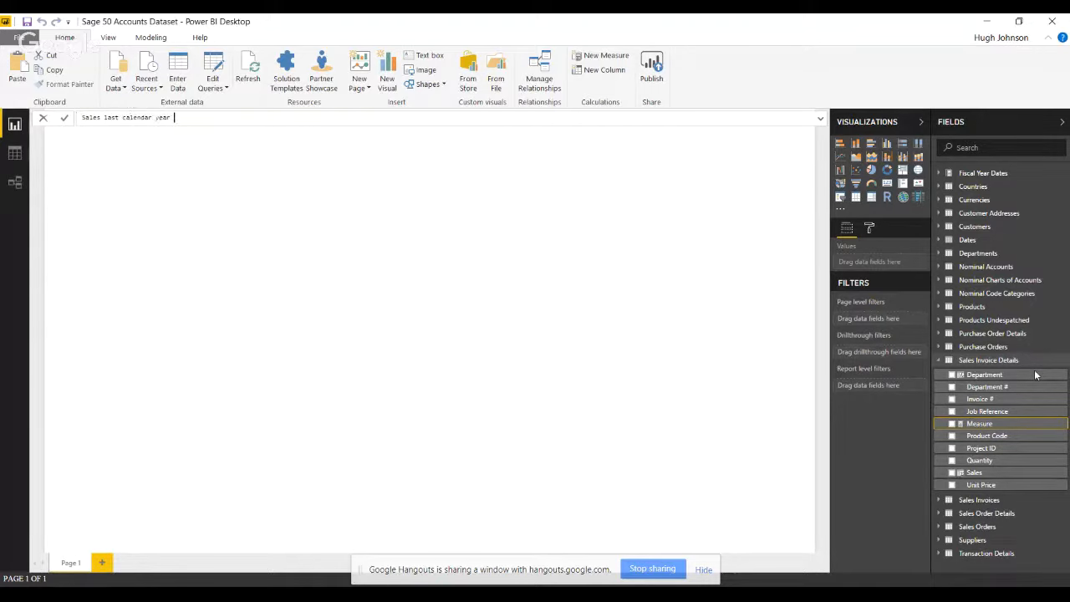
Step: Begin the measure's expression with the CALCULATE function and nest a SUMX function inside it
{"action": "type", "text": " = ca"}
{"action": "key", "text": "Tab"}
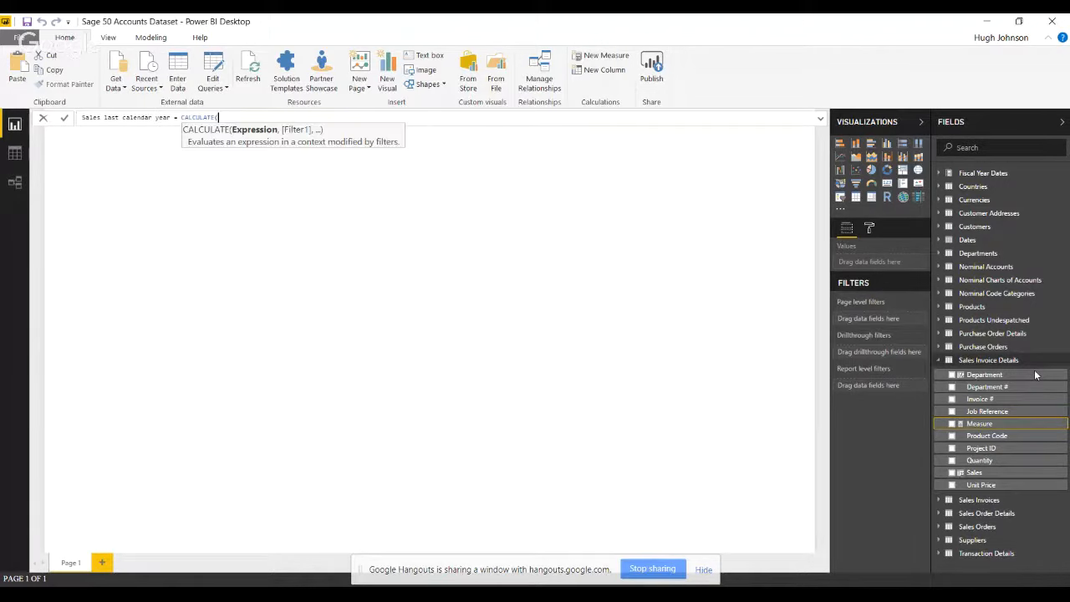
{"action": "type", "text": "sum"}
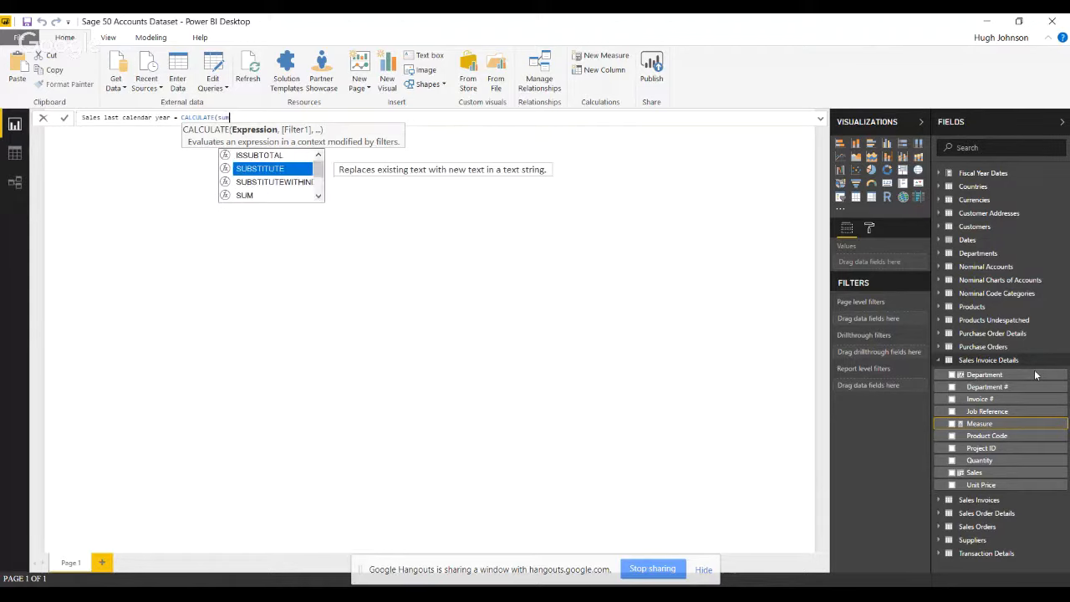
{"action": "key", "text": "Down"}
{"action": "key", "text": "Down"}
{"action": "key", "text": "Down"}
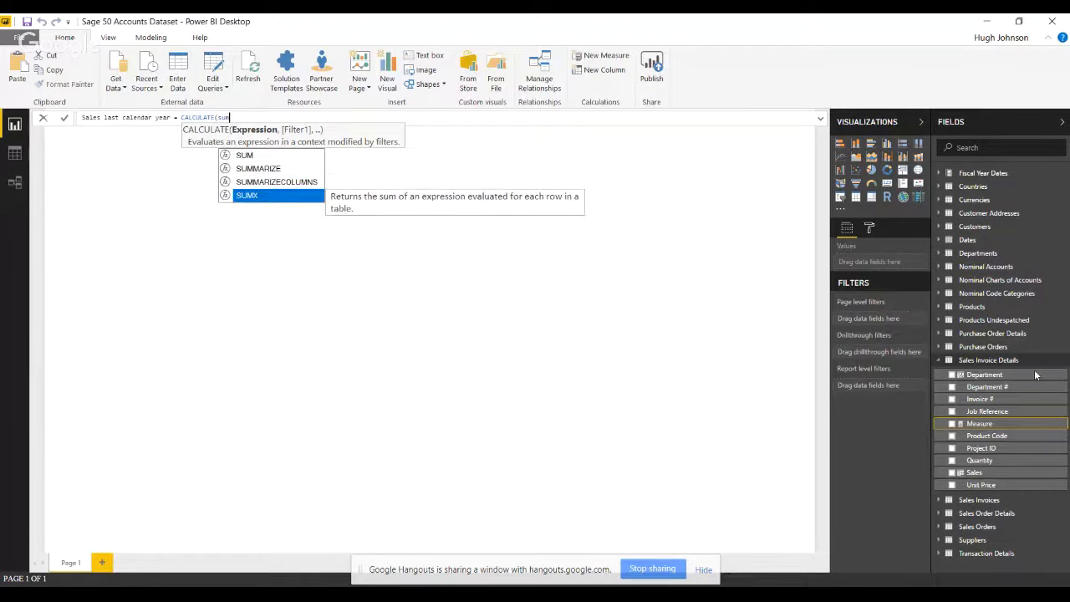
{"action": "key", "text": "Tab"}
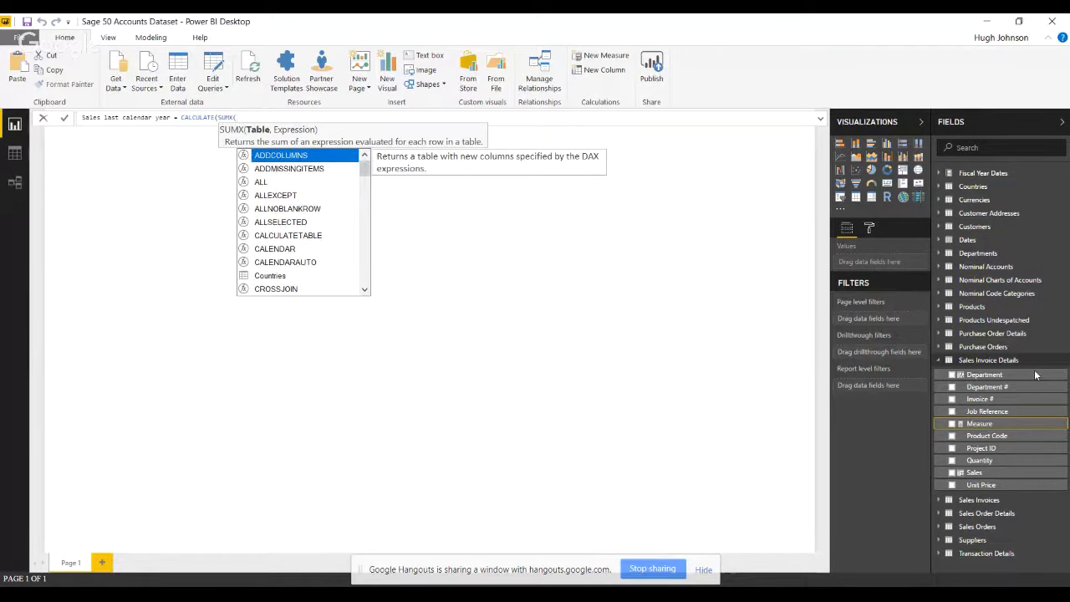
Step: Give SUMX the 'Sales Invoice Details' table and the [Sales] column, and close it with a bracket and a comma
{"action": "type", "text": "s"}
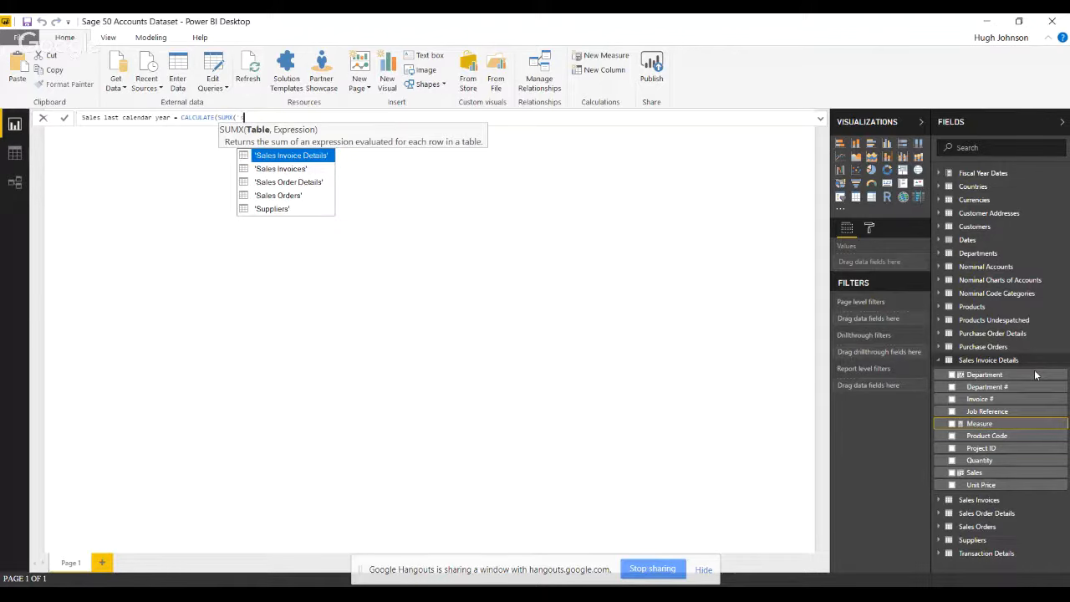
{"action": "key", "text": "Tab"}
{"action": "type", "text": ","}
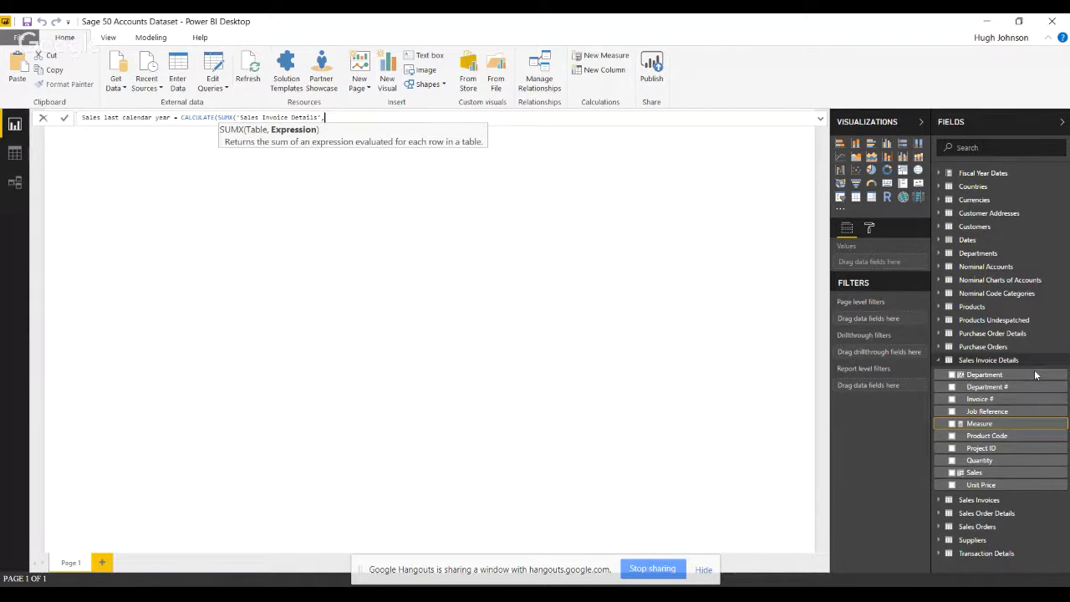
{"action": "type", "text": "[sa"}
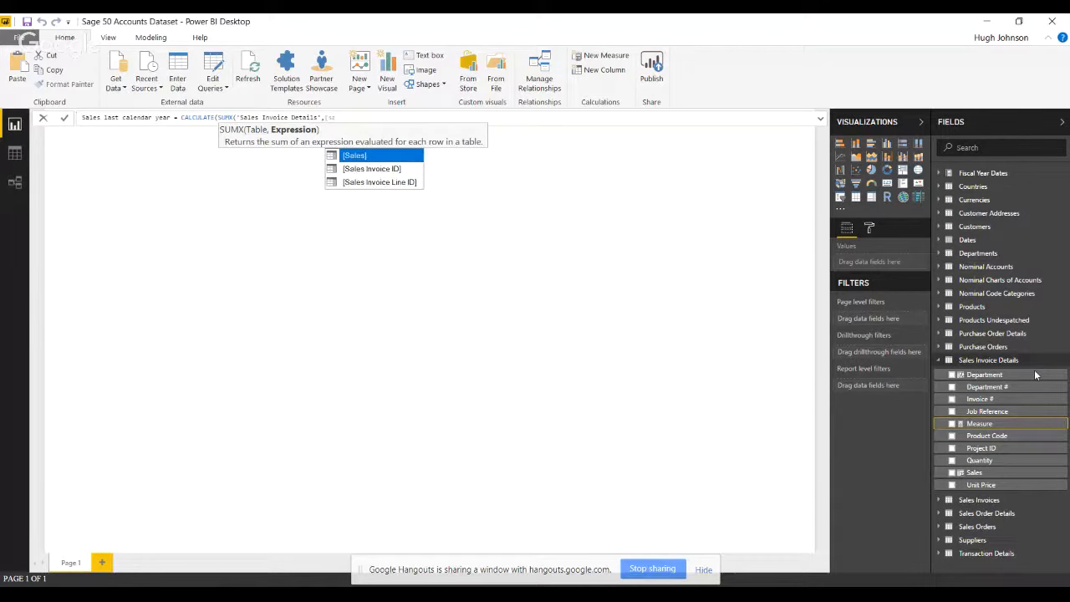
{"action": "key", "text": "Tab"}
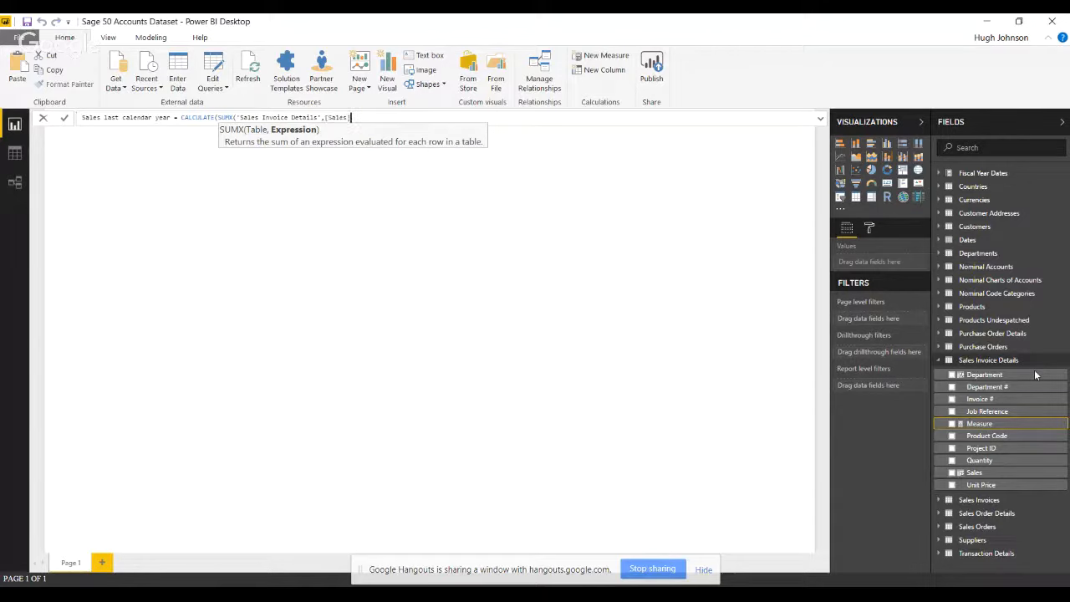
{"action": "type", "text": ")"}
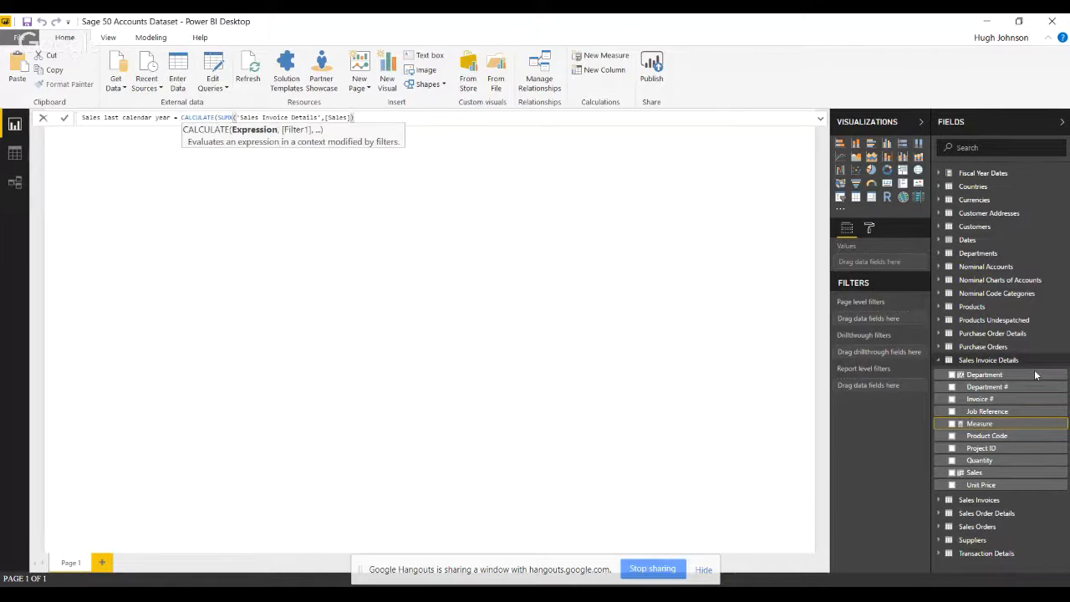
{"action": "type", "text": ","}
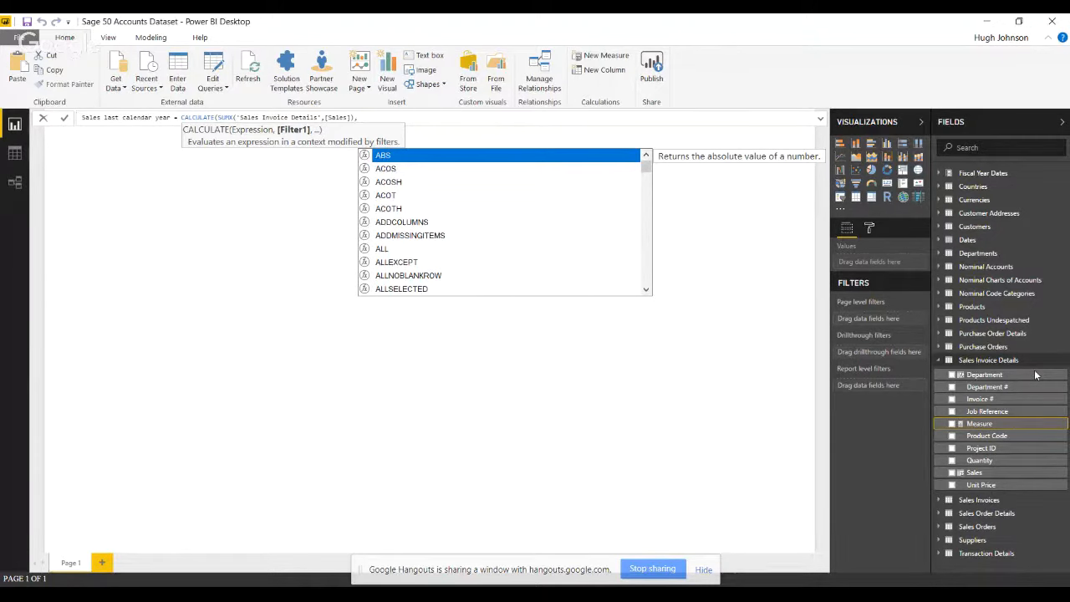
Step: Add 'Dates'[Last Calendar Year] as the CALCULATE filter, close the bracket and commit the measure
{"action": "type", "text": "'da"}
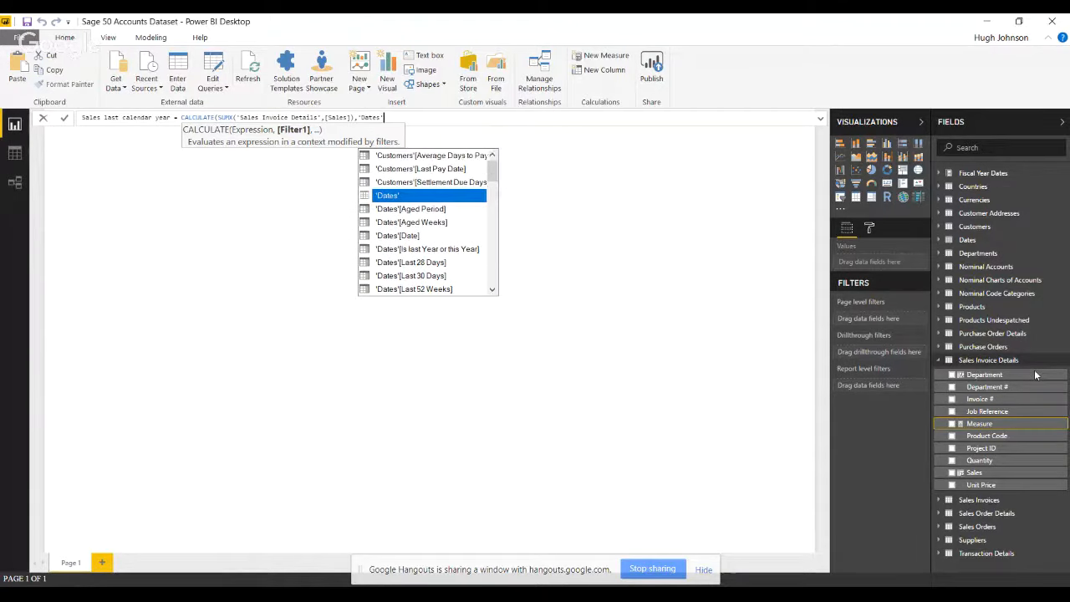
{"action": "key", "text": "Tab"}
{"action": "key", "text": "Down"}
{"action": "key", "text": "Down"}
{"action": "key", "text": "Down"}
{"action": "key", "text": "Down"}
{"action": "key", "text": "Down"}
{"action": "key", "text": "Down"}
{"action": "key", "text": "Down"}
{"action": "key", "text": "Down"}
{"action": "key", "text": "Down"}
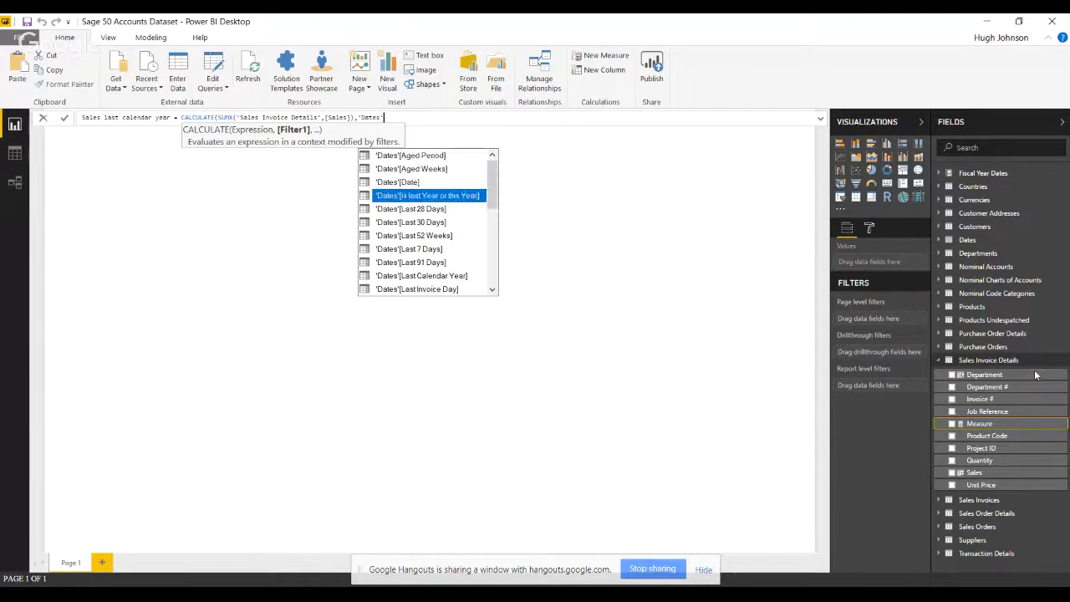
{"action": "key", "text": "Tab"}
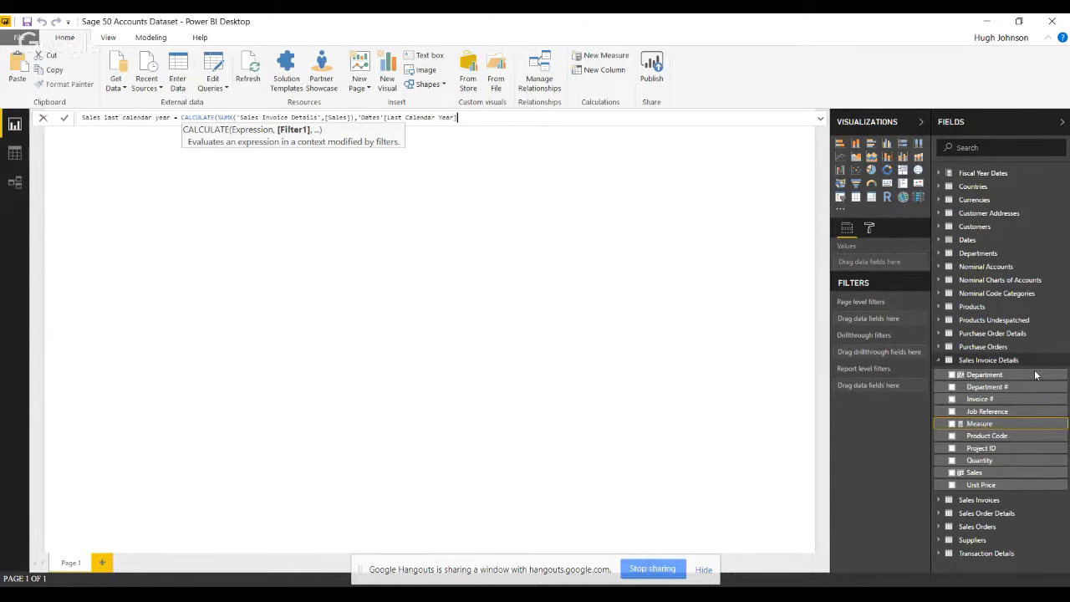
{"action": "type", "text": ")"}
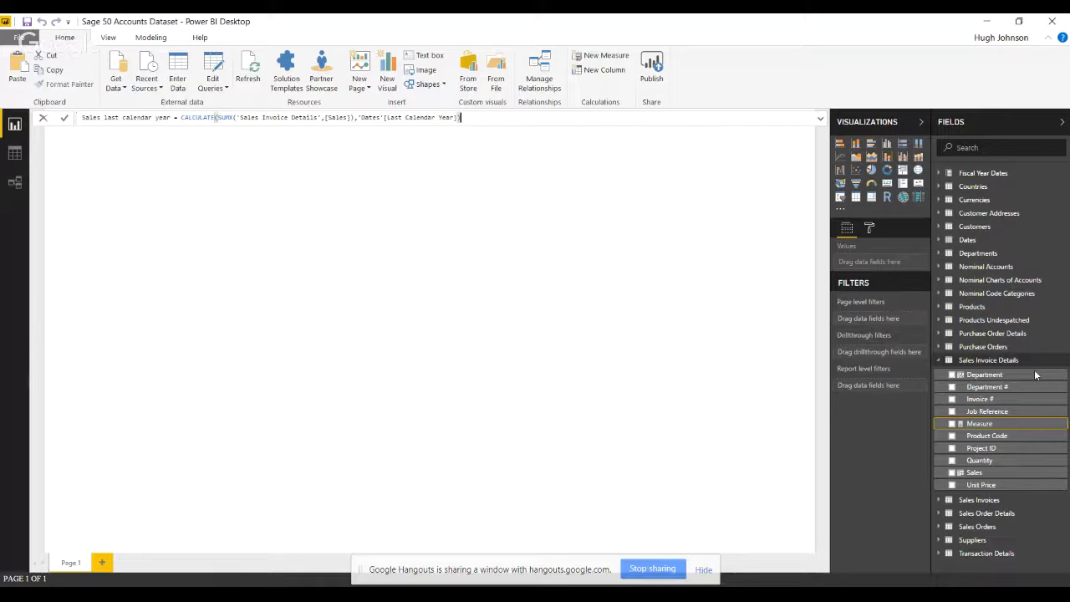
{"action": "key", "text": "Return"}
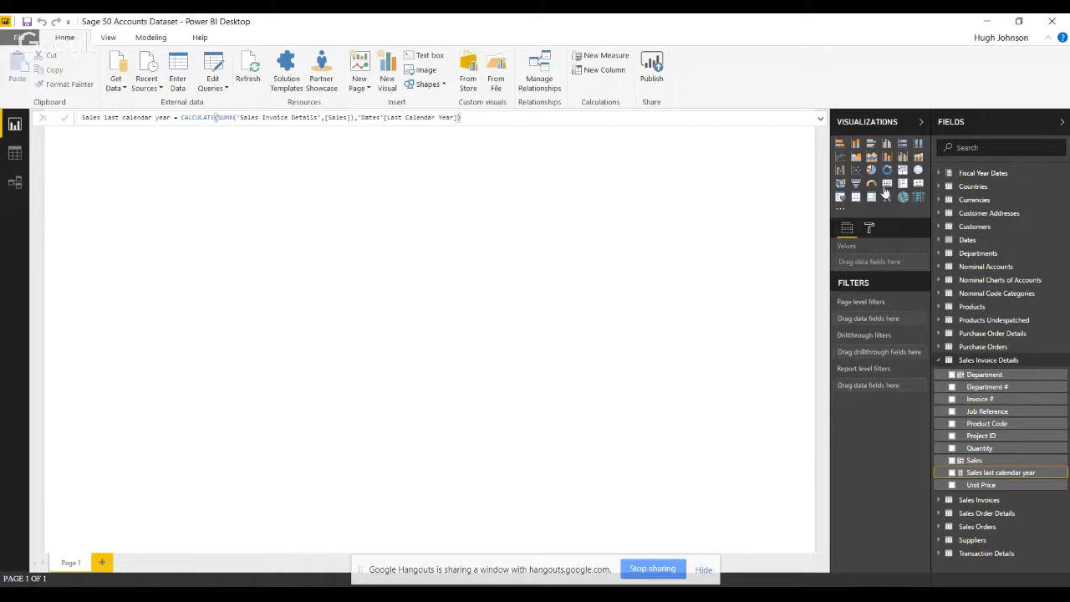
Step: Try to show the Sales last calendar year measure in a card visual on the report page
{"action": "left_click", "coordinate": [887, 186]}
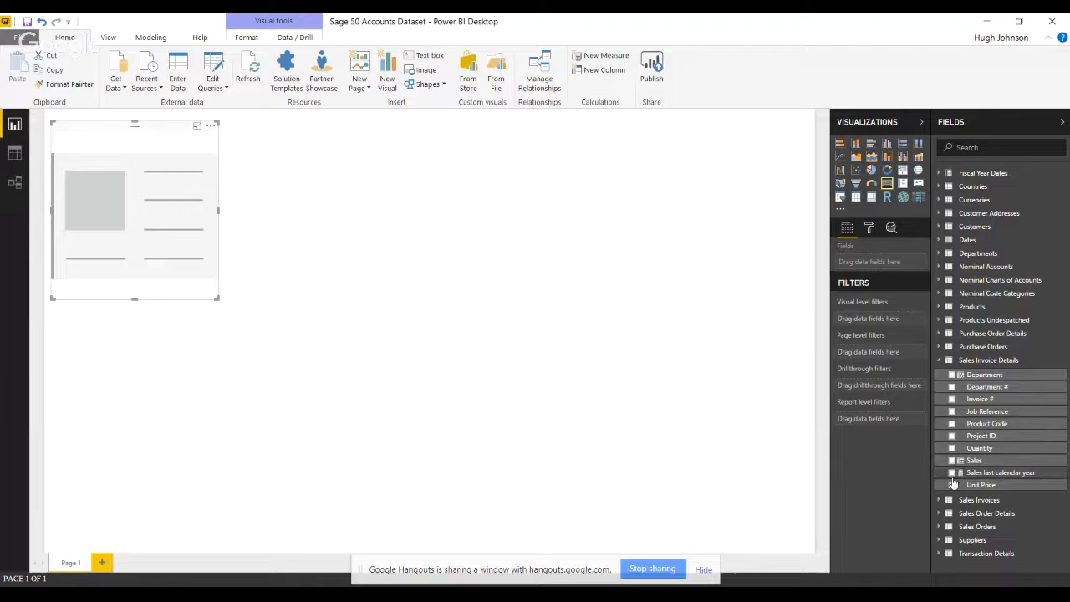
{"action": "left_click", "coordinate": [952, 476]}
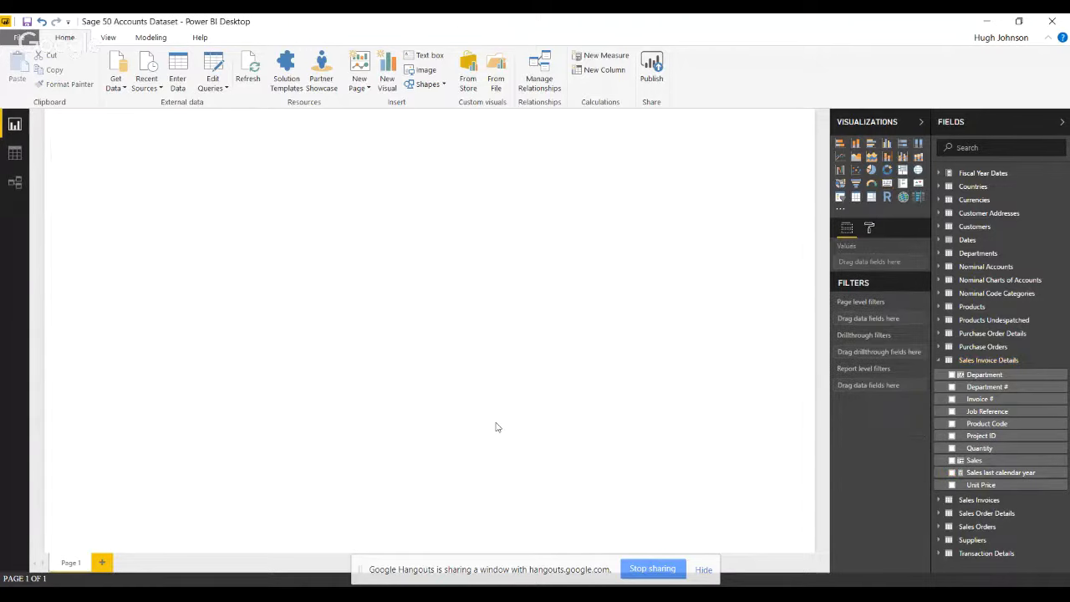
Step: Copy the whole Sales last calendar year formula and paste it into a new measure in Sales Invoice Details
{"action": "left_click", "coordinate": [1007, 477]}
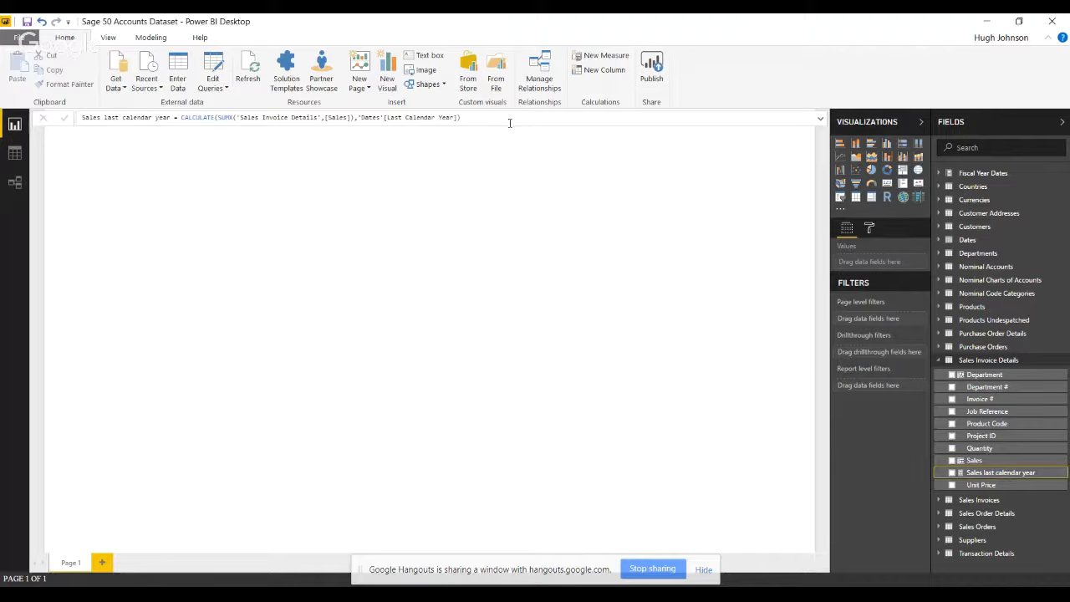
{"action": "left_click", "coordinate": [510, 123]}
{"action": "key", "text": "ctrl+a"}
{"action": "key", "text": "ctrl+c"}
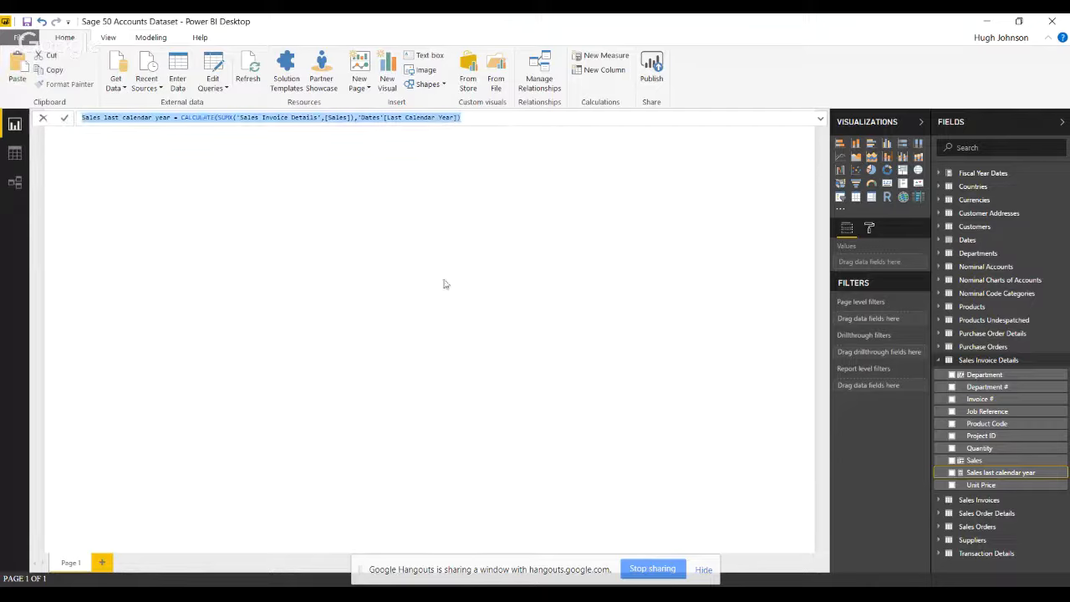
{"action": "left_click", "coordinate": [151, 37]}
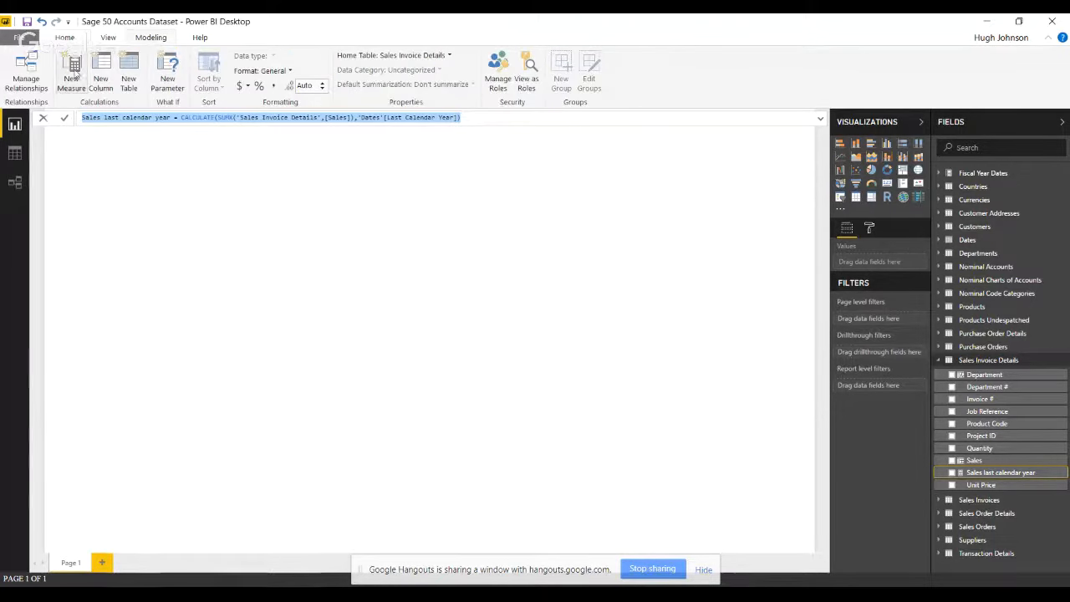
{"action": "left_click", "coordinate": [72, 77]}
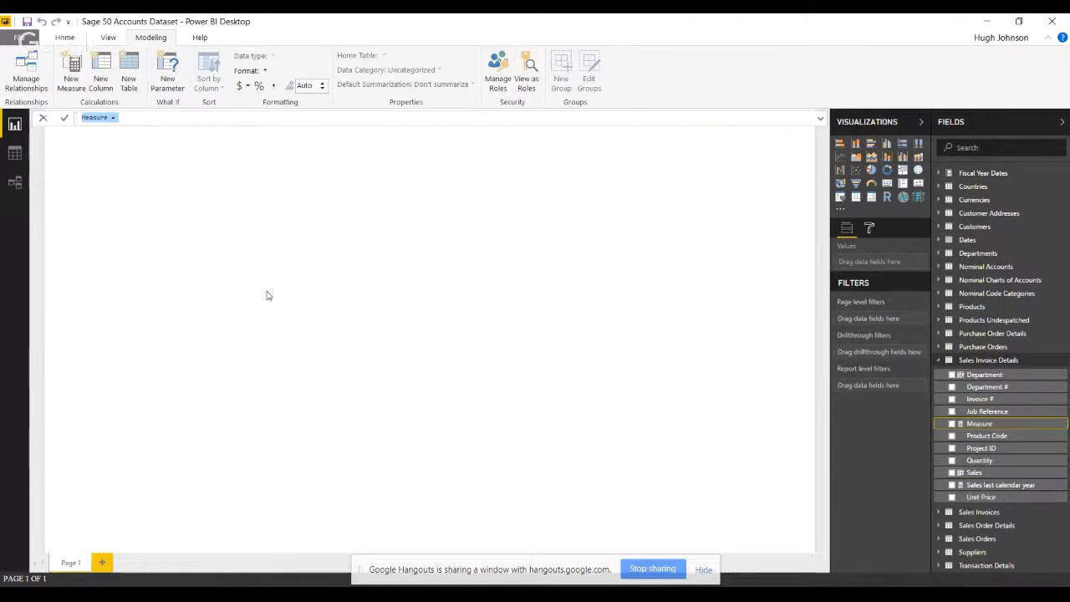
{"action": "key", "text": "ctrl+v"}
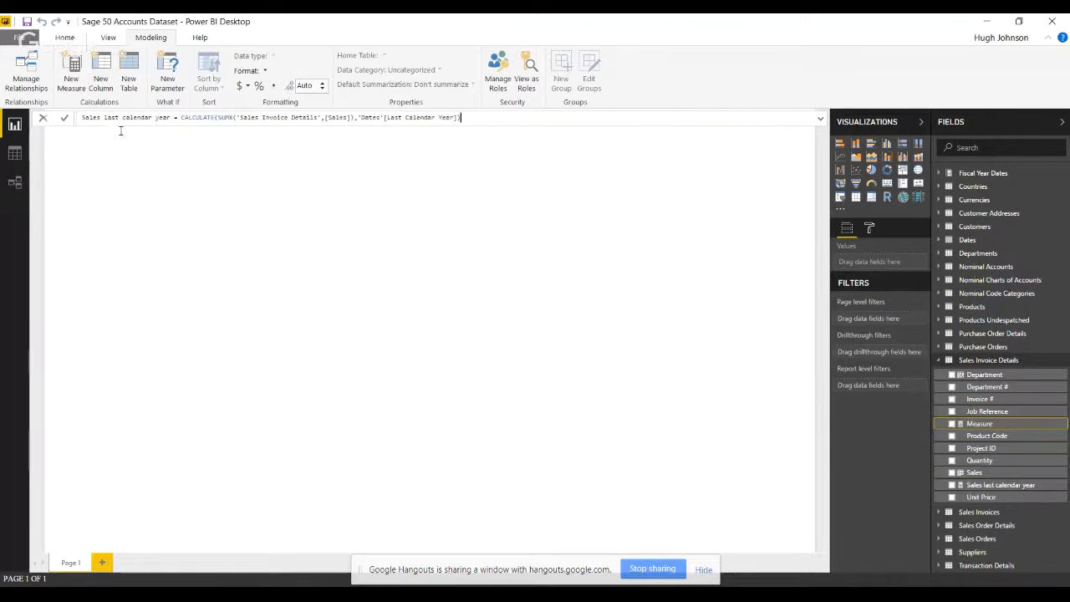
Step: Rename the pasted measure Sales this calendar year, switch its filter to 'Dates'[This Calendar Year] and commit it
{"action": "double_click", "coordinate": [111, 118]}
{"action": "type", "text": "this"}
{"action": "double_click", "coordinate": [397, 118]}
{"action": "type", "text": "T"}
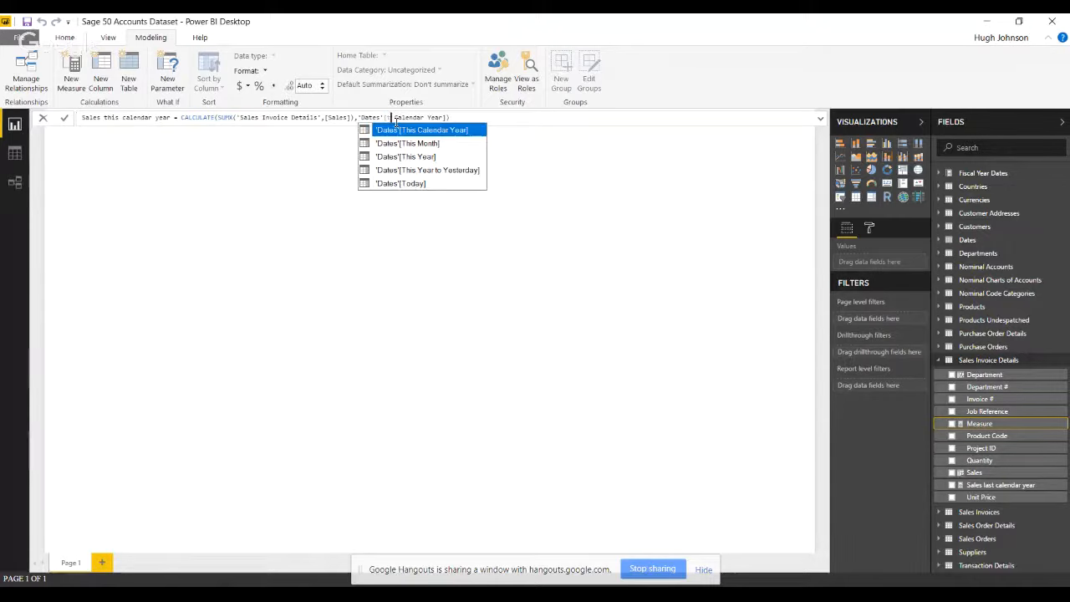
{"action": "key", "text": "Tab"}
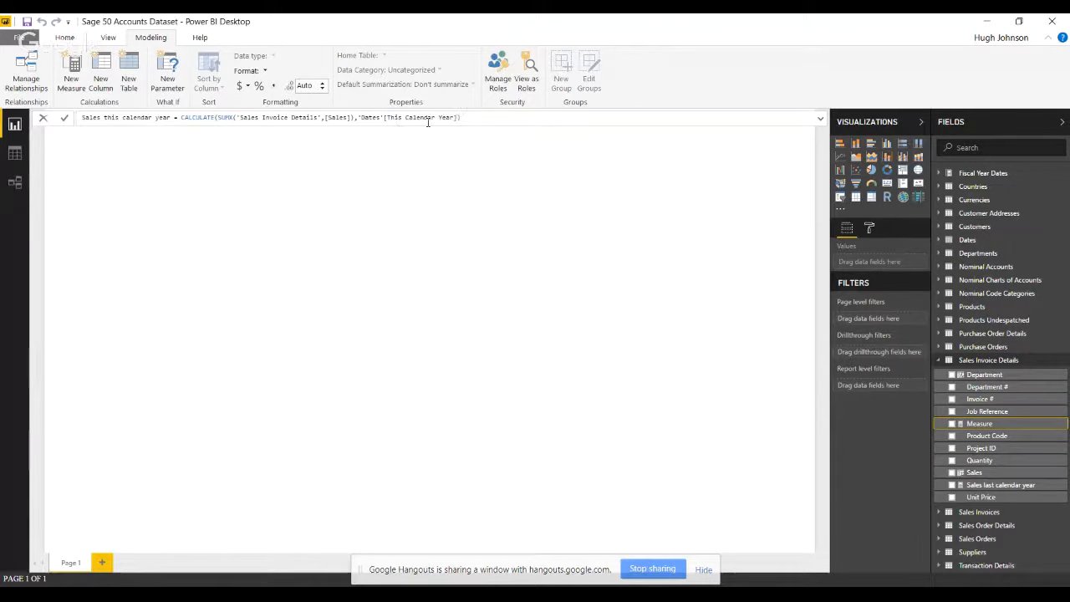
{"action": "left_click", "coordinate": [65, 120]}
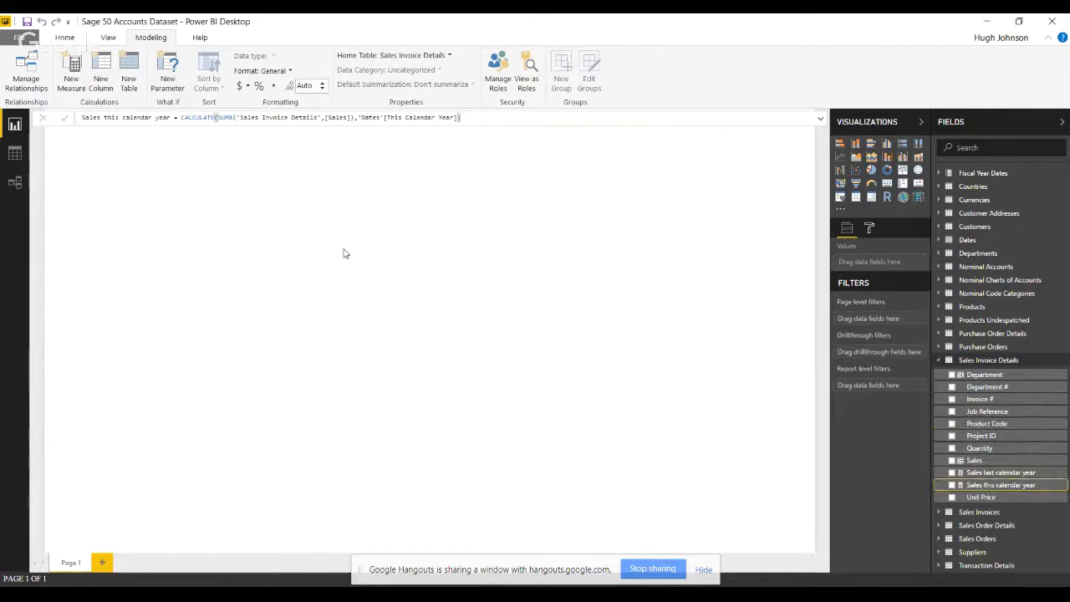
Step: Paste the copied Sales last calendar year formula into a new measure and rename it Sales last year
{"action": "left_click", "coordinate": [71, 81]}
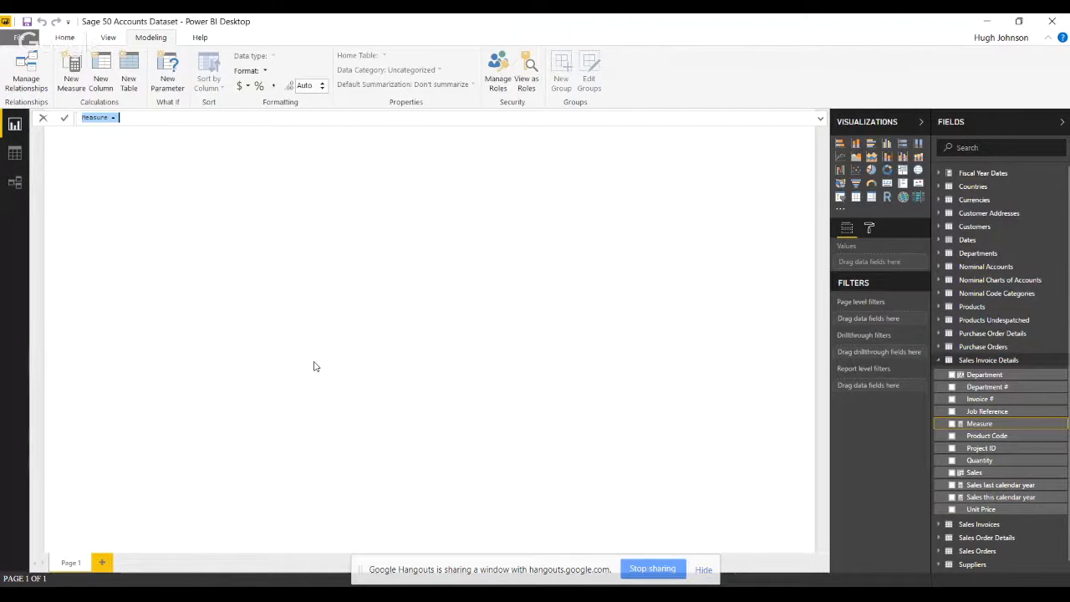
{"action": "key", "text": "ctrl+v"}
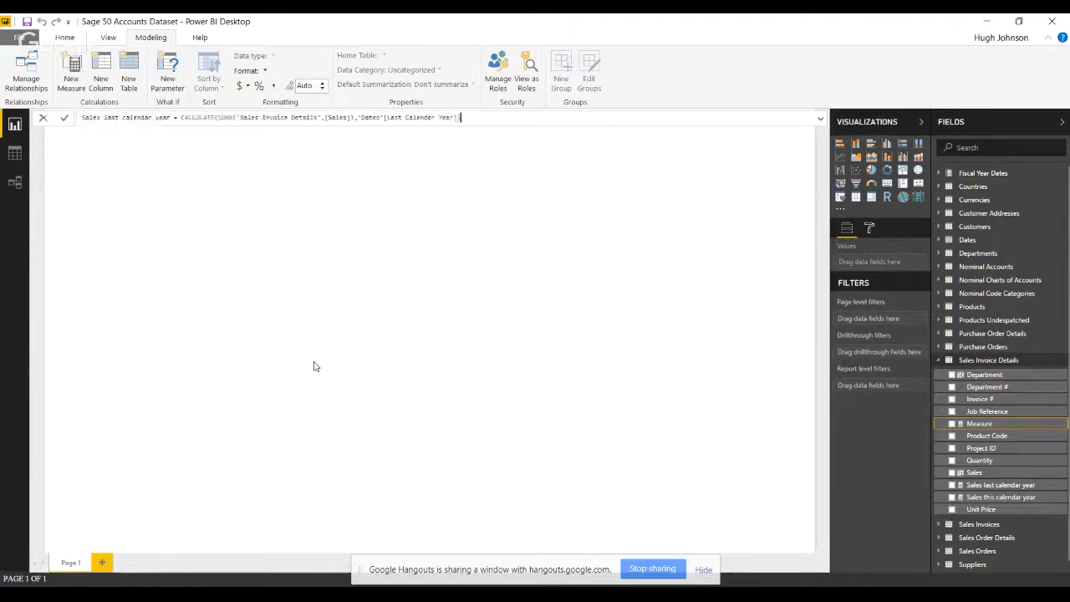
{"action": "double_click", "coordinate": [133, 118]}
{"action": "key", "text": "BackSpace"}
{"action": "key", "text": "BackSpace"}
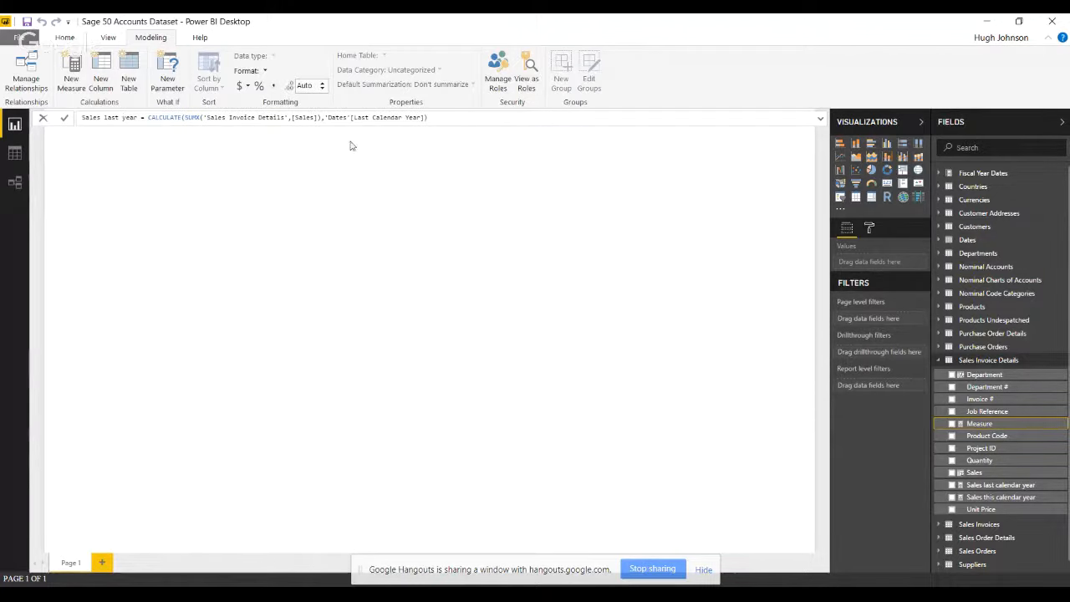
Step: Switch the Sales last year measure's CALCULATE filter to 'Dates'[Last Year] and commit it
{"action": "double_click", "coordinate": [382, 117]}
{"action": "key", "text": "BackSpace"}
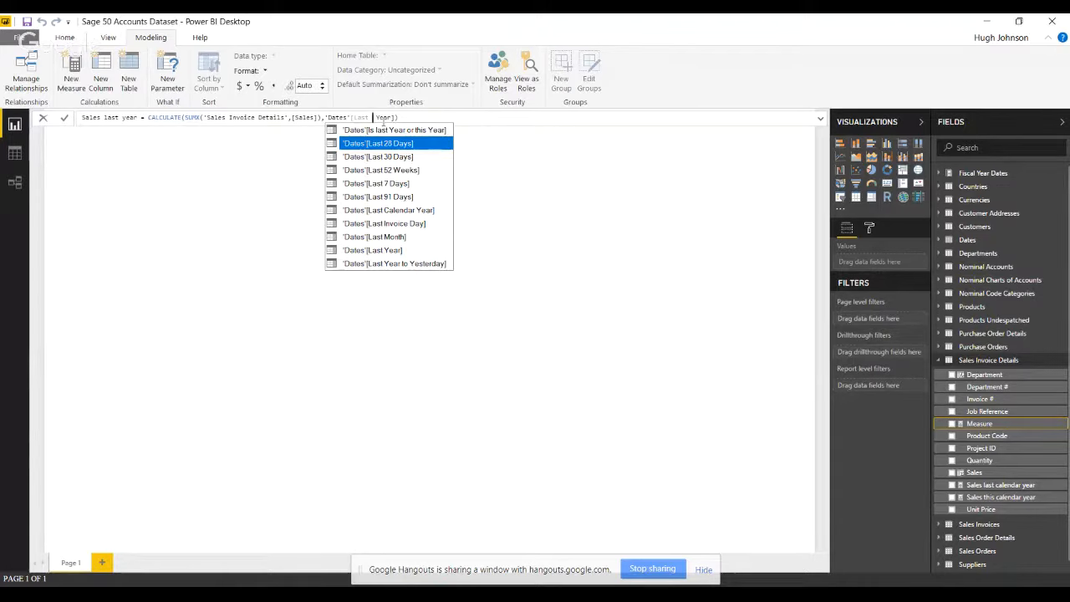
{"action": "key", "text": "Delete"}
{"action": "left_click", "coordinate": [376, 250]}
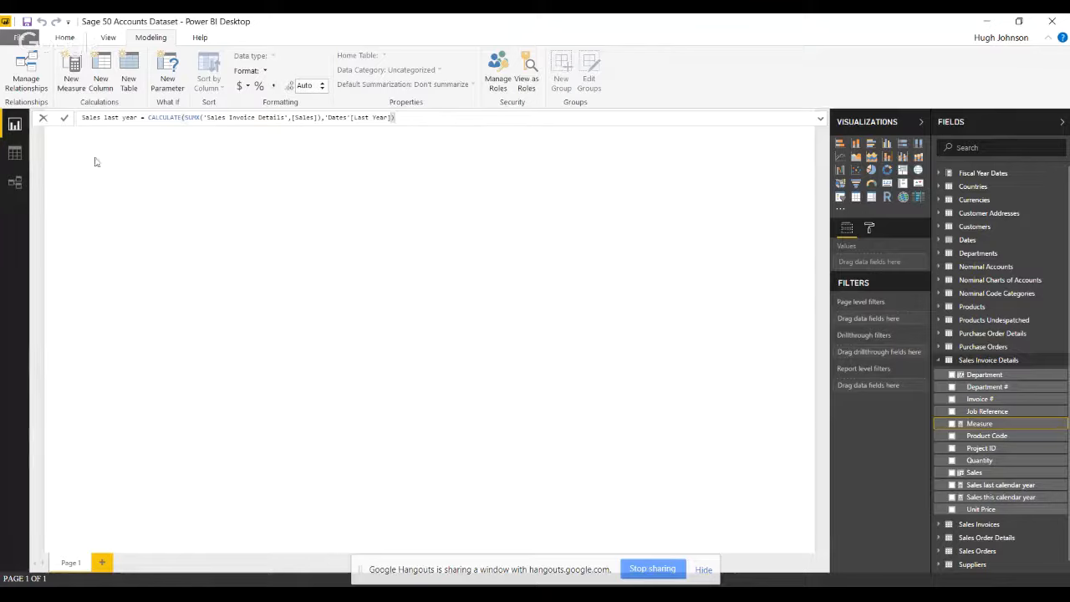
{"action": "key", "text": "Return"}
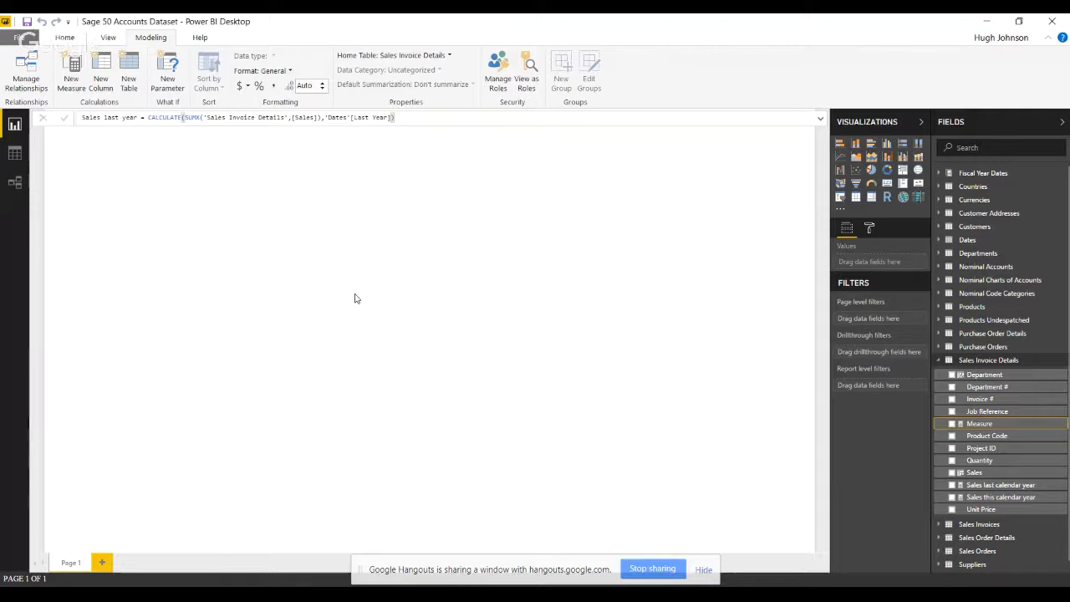
Step: Paste the copied sales formula into another new measure and rename it Sales this year
{"action": "left_click", "coordinate": [73, 77]}
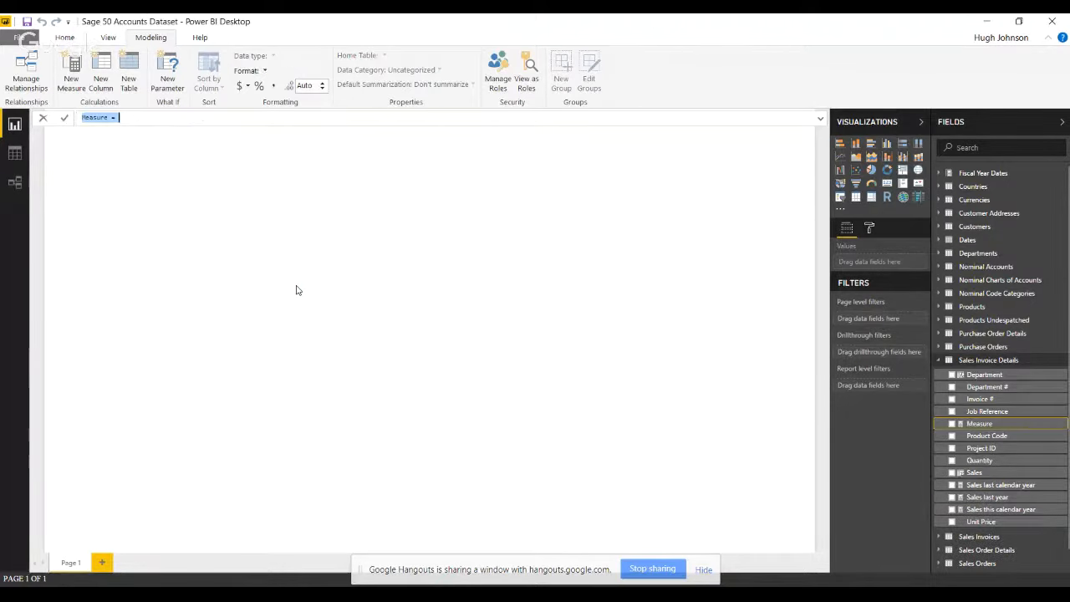
{"action": "type", "text": "Sales last calendar year = CALCULATE(SUMX('Sales Invoice Details',[Sales]),'Dates'[Last Calendar Year])"}
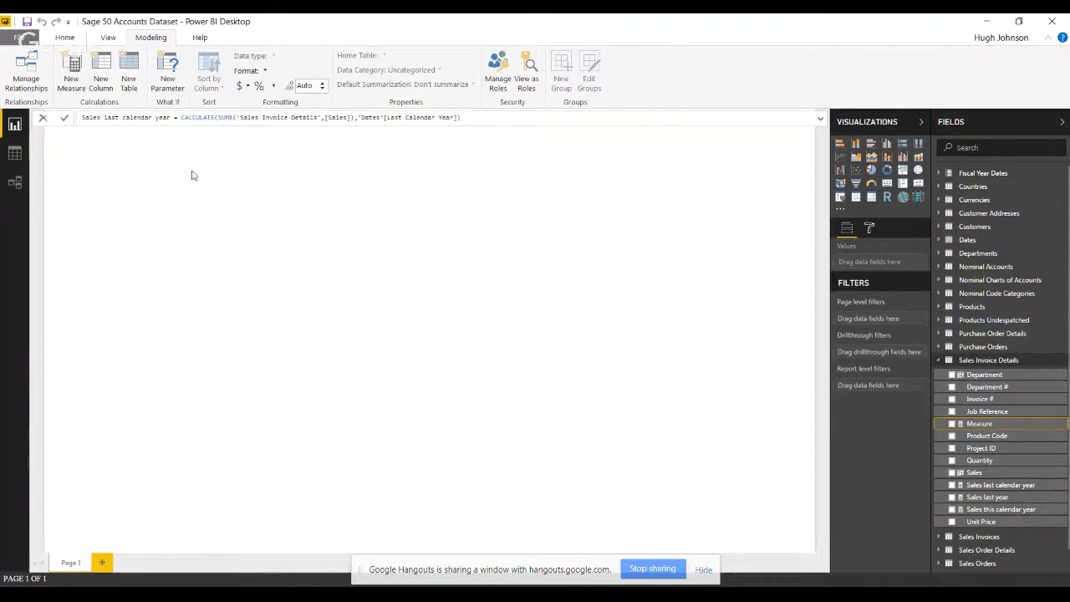
{"action": "double_click", "coordinate": [114, 118]}
{"action": "type", "text": "this"}
{"action": "key", "text": "Delete"}
{"action": "key", "text": "Delete"}
{"action": "key", "text": "Delete"}
{"action": "key", "text": "Delete"}
{"action": "key", "text": "Delete"}
{"action": "key", "text": "Delete"}
{"action": "key", "text": "Delete"}
{"action": "key", "text": "Delete"}
{"action": "key", "text": "Delete"}
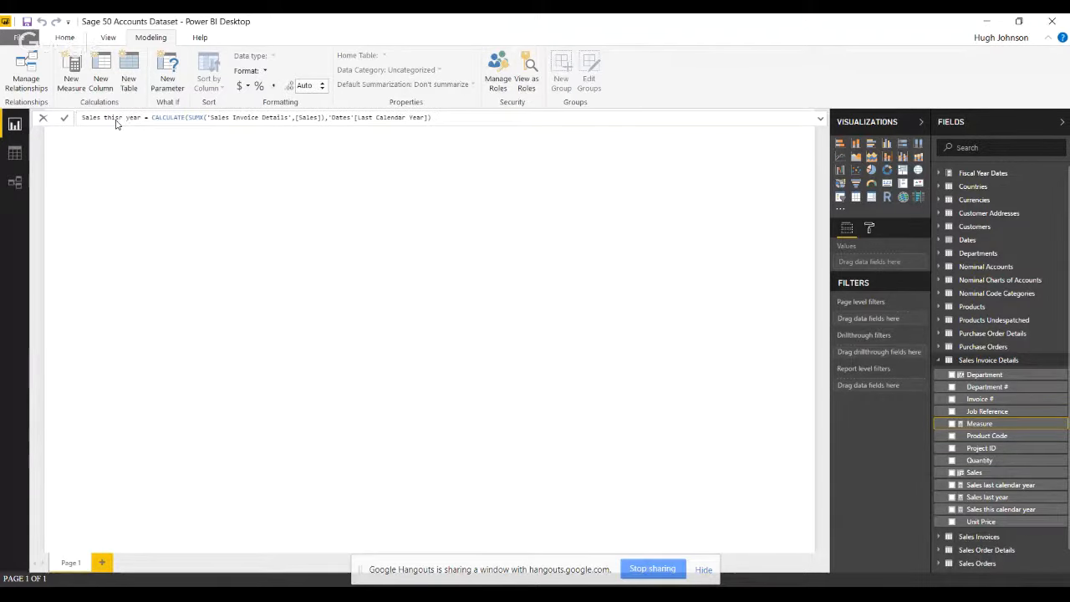
{"action": "key", "text": "Delete"}
{"action": "key", "text": "Delete"}
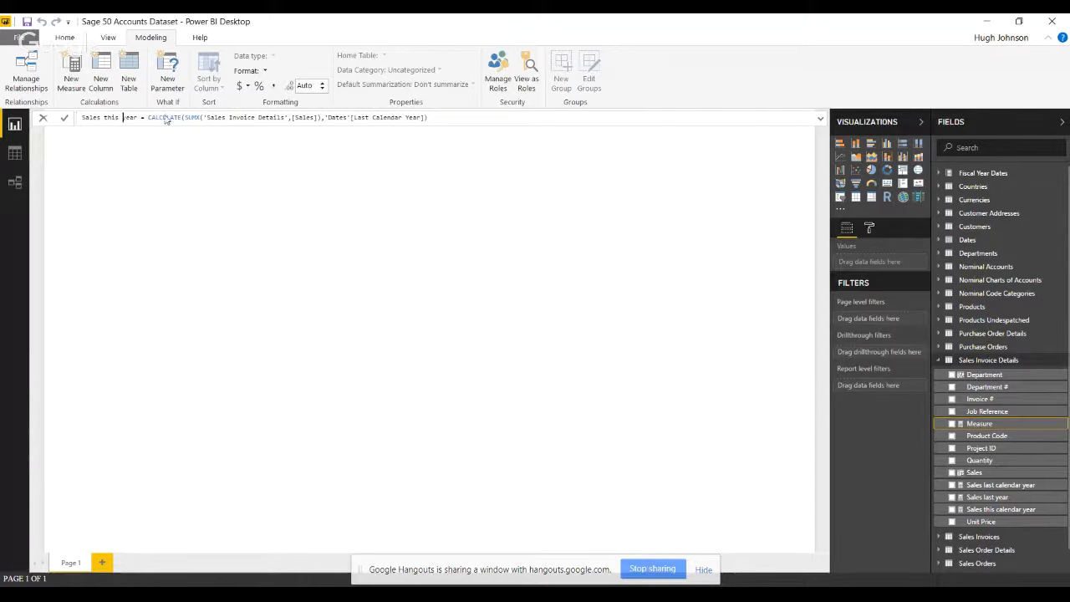
Step: Switch the Sales this year measure's CALCULATE filter to 'Dates'[This Year] and commit it
{"action": "double_click", "coordinate": [360, 118]}
{"action": "type", "text": "T"}
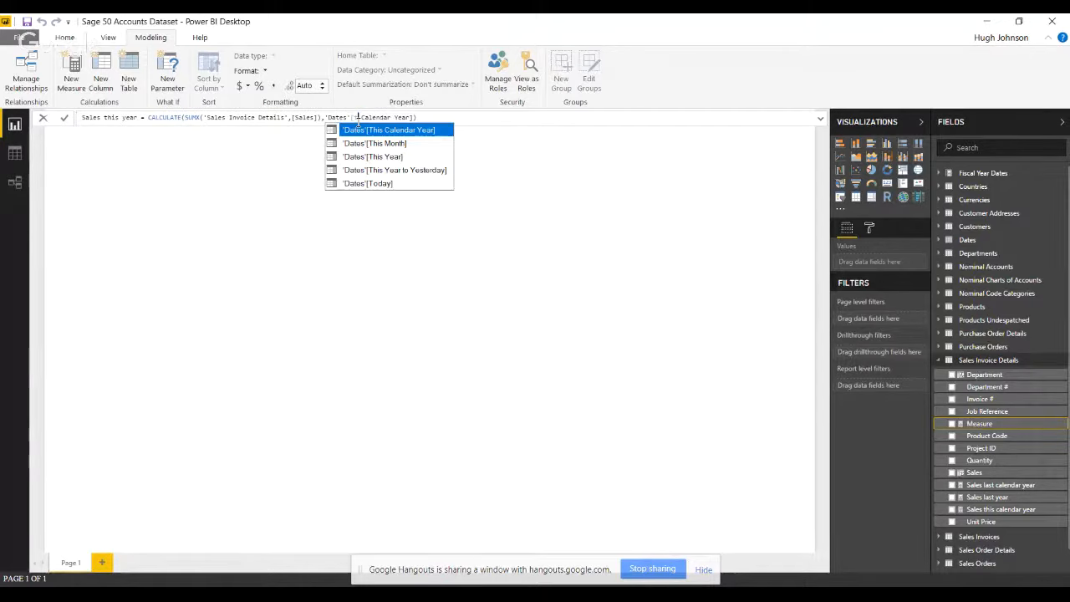
{"action": "key", "text": "Down"}
{"action": "key", "text": "Down"}
{"action": "key", "text": "Tab"}
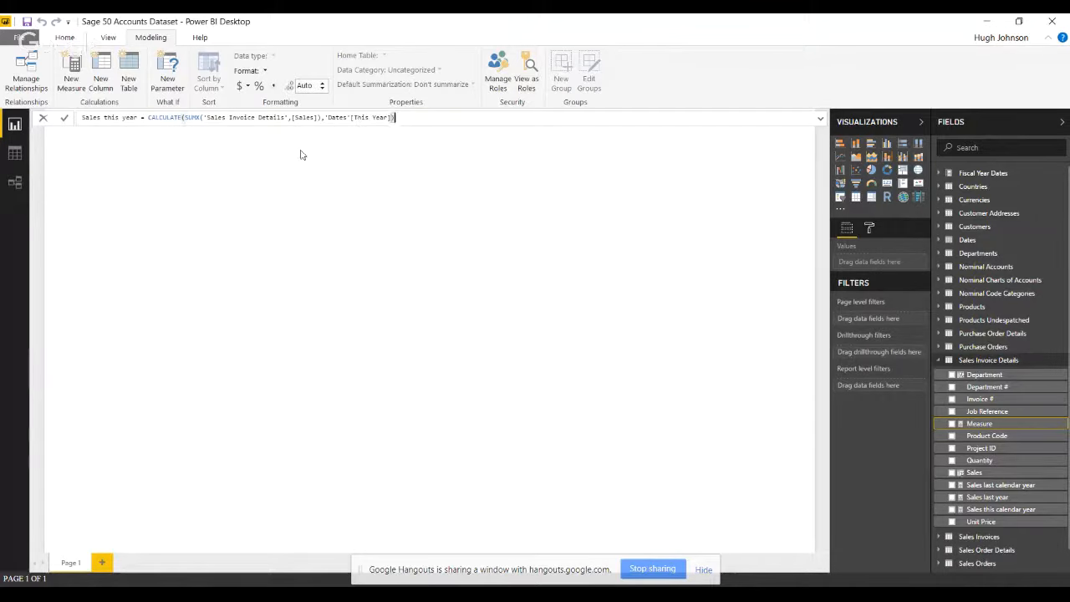
{"action": "left_click", "coordinate": [66, 123]}
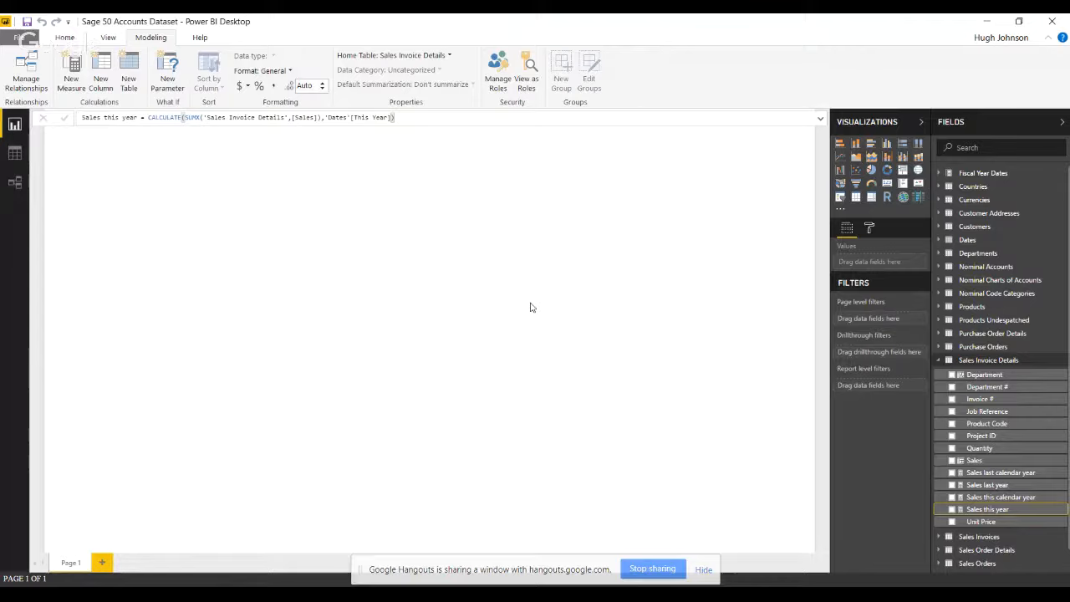
Step: Add a clustered column chart to the report page with the Date field from Dates as its axis
{"action": "left_click", "coordinate": [887, 144]}
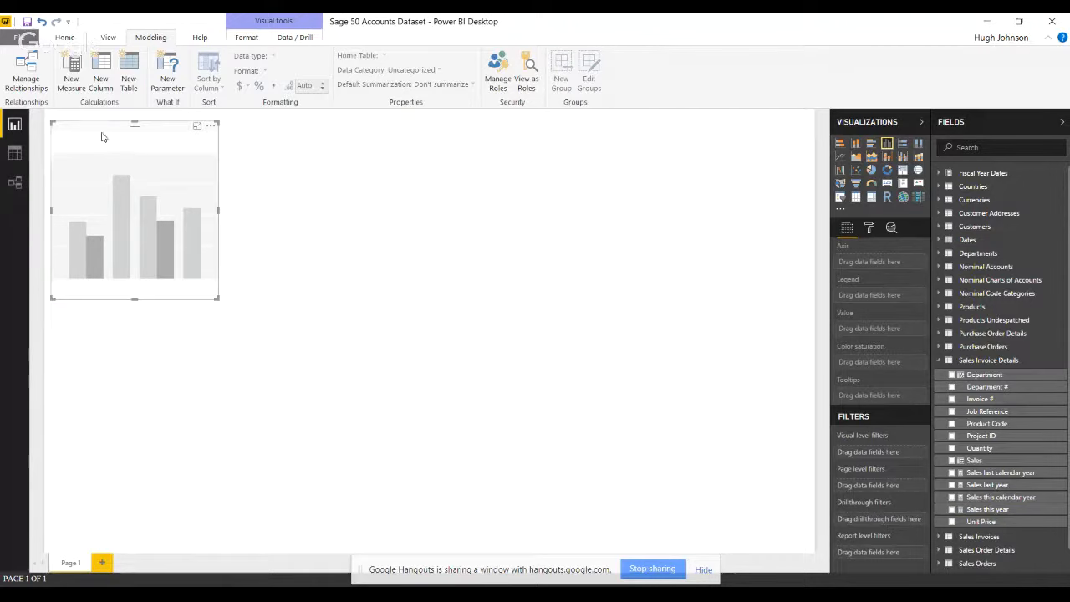
{"action": "left_click_drag", "start_coordinate": [104, 138], "coordinate": [190, 153]}
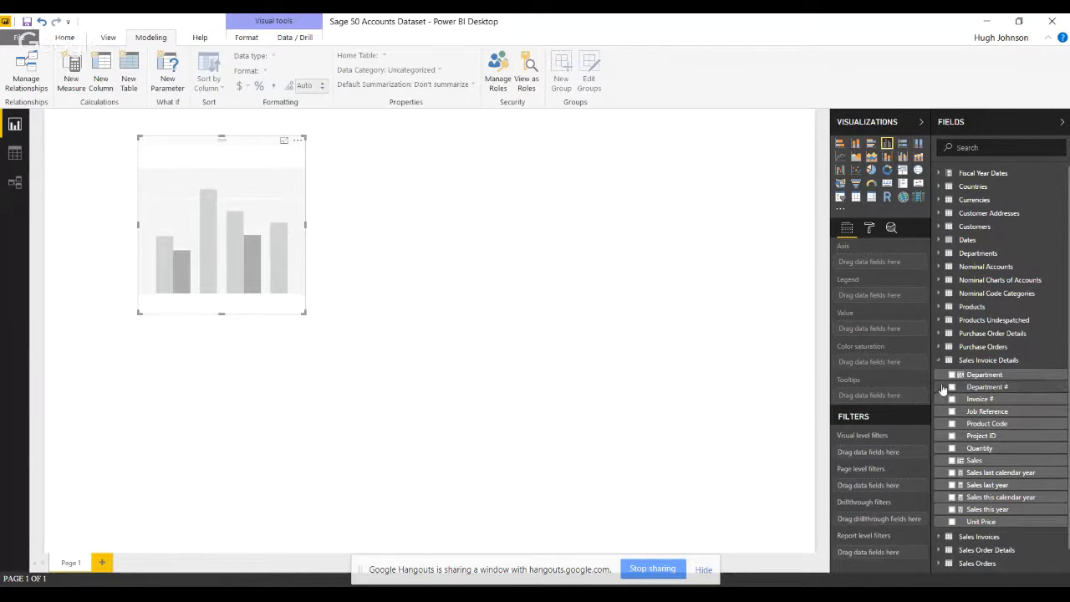
{"action": "left_click", "coordinate": [948, 241]}
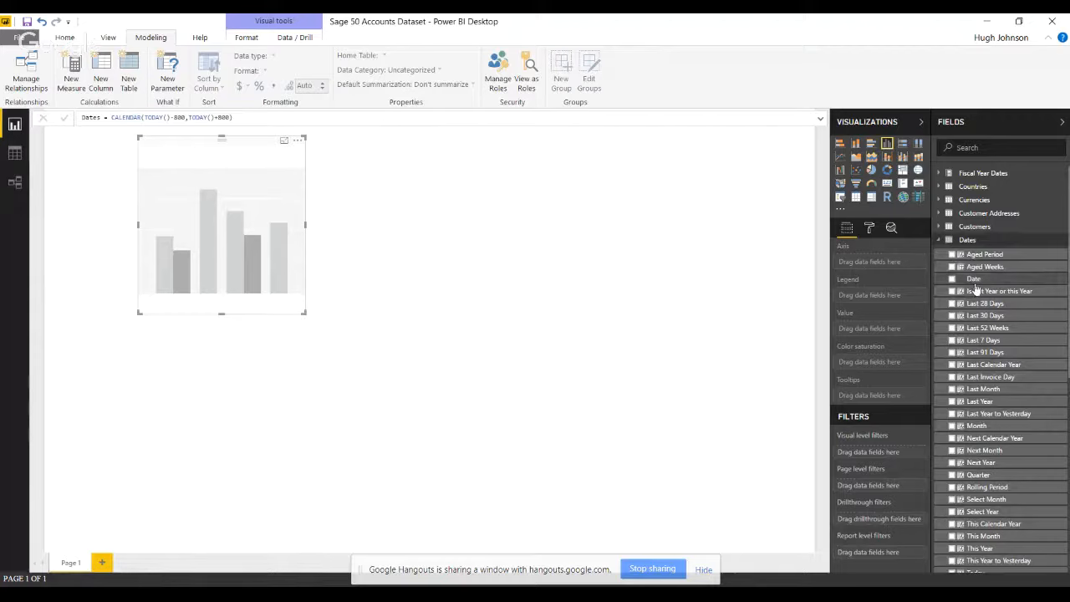
{"action": "left_click_drag", "start_coordinate": [953, 278], "coordinate": [868, 268]}
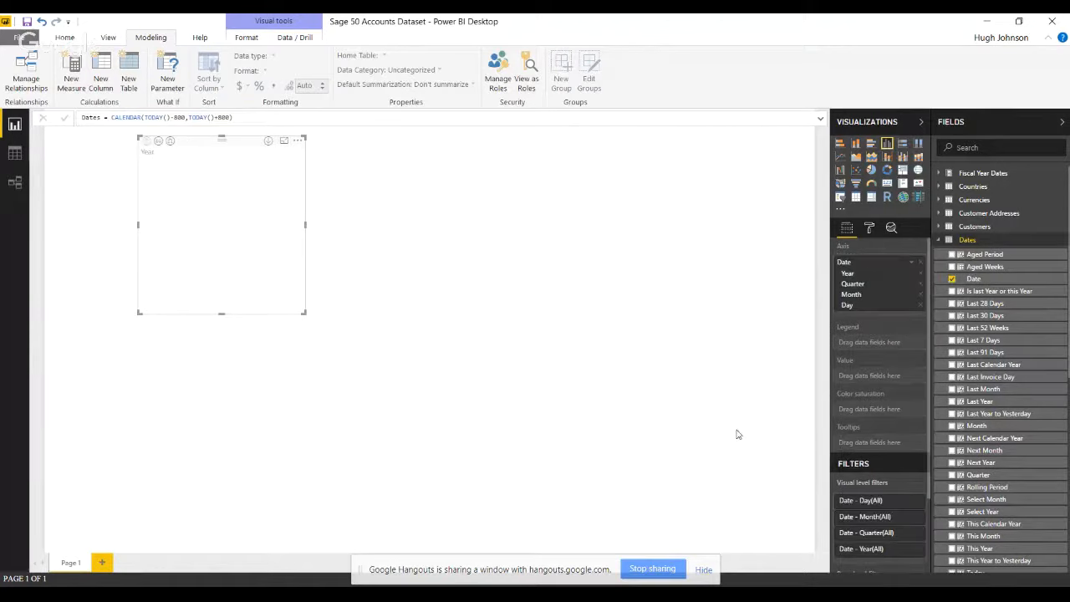
Step: Add Sales this calendar year and Sales last calendar year from Sales Invoice Details as the chart's values
{"action": "left_click", "coordinate": [938, 247]}
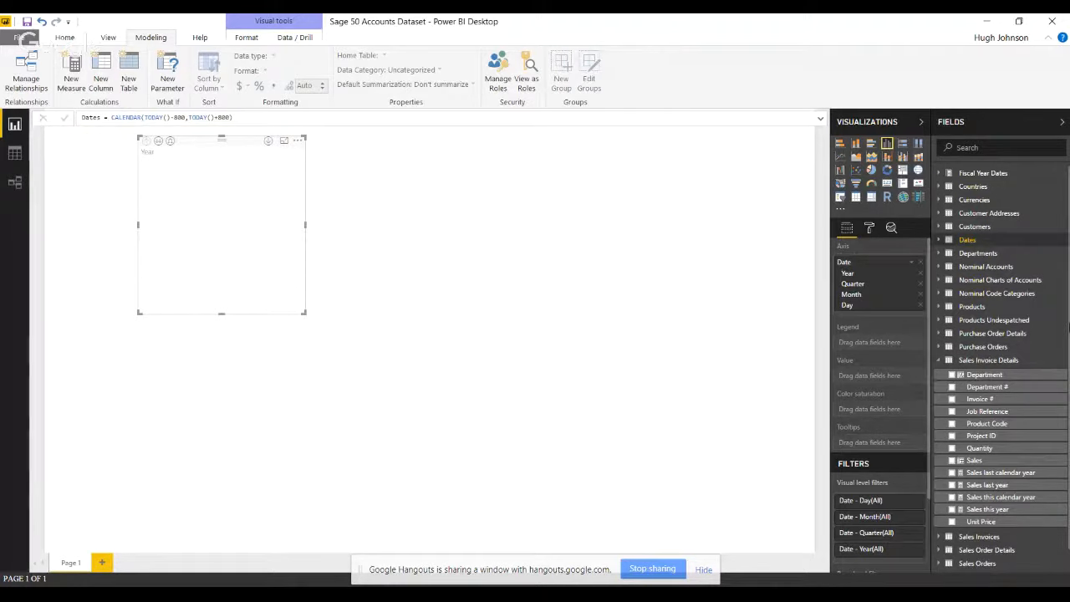
{"action": "scroll", "coordinate": [1060, 362], "scroll_direction": "down", "scroll_amount": 1}
{"action": "left_click", "coordinate": [1066, 366]}
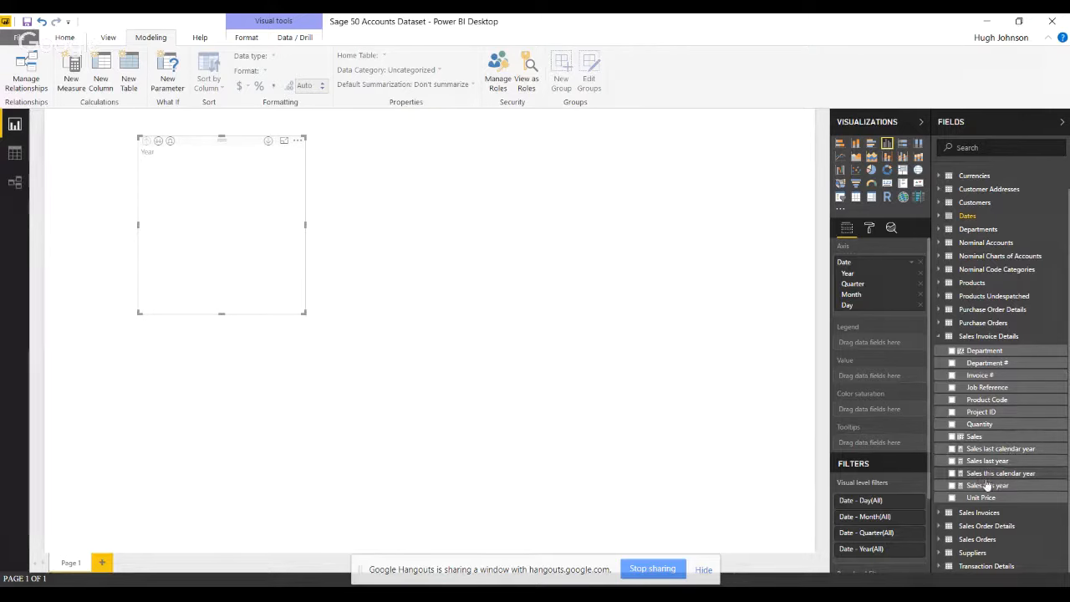
{"action": "left_click_drag", "start_coordinate": [984, 474], "coordinate": [873, 380]}
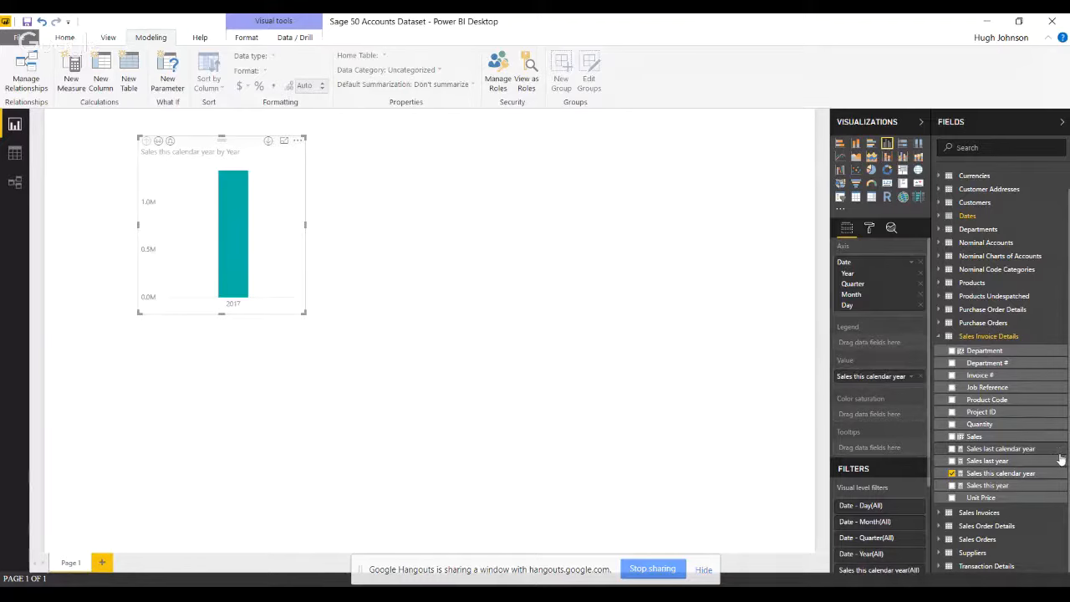
{"action": "left_click_drag", "start_coordinate": [1015, 458], "coordinate": [899, 392]}
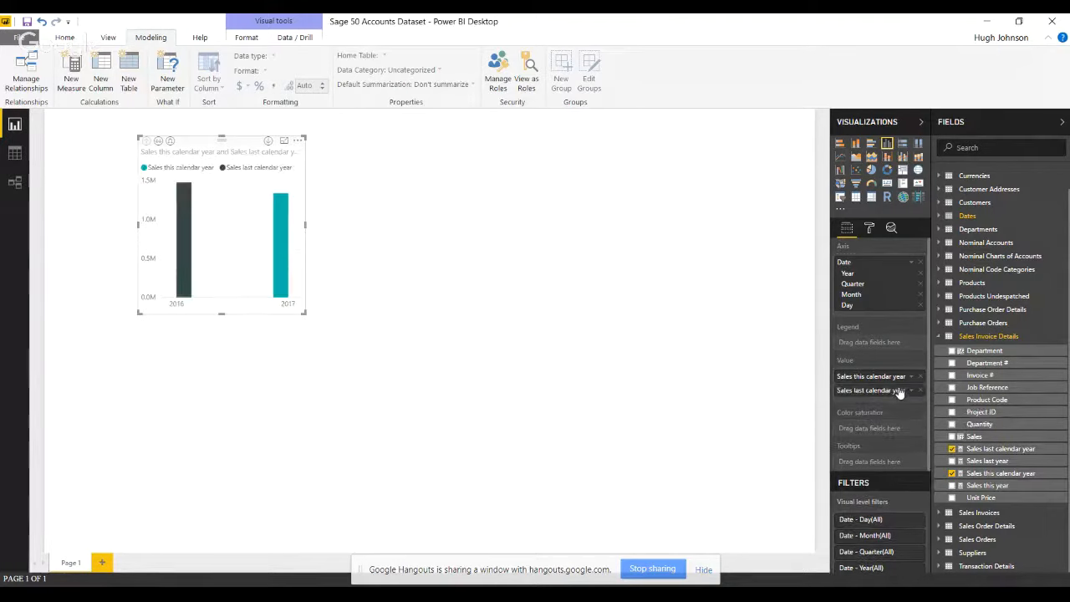
Step: Enlarge the calendar year chart in focus mode and drill all its data down through quarter to month level
{"action": "left_click", "coordinate": [284, 142]}
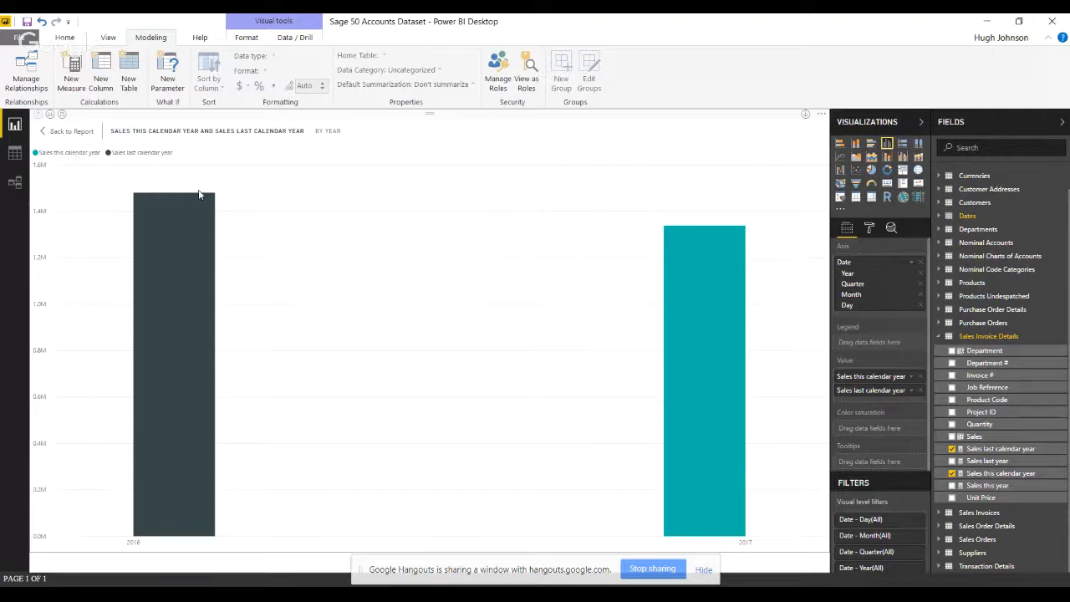
{"action": "left_click", "coordinate": [50, 115]}
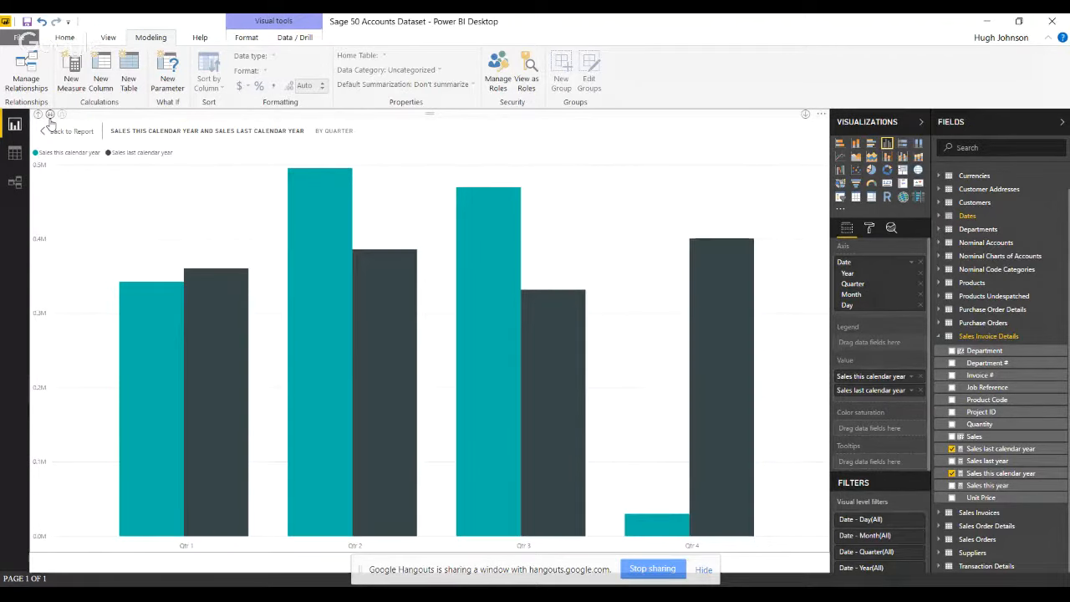
{"action": "left_click", "coordinate": [50, 115]}
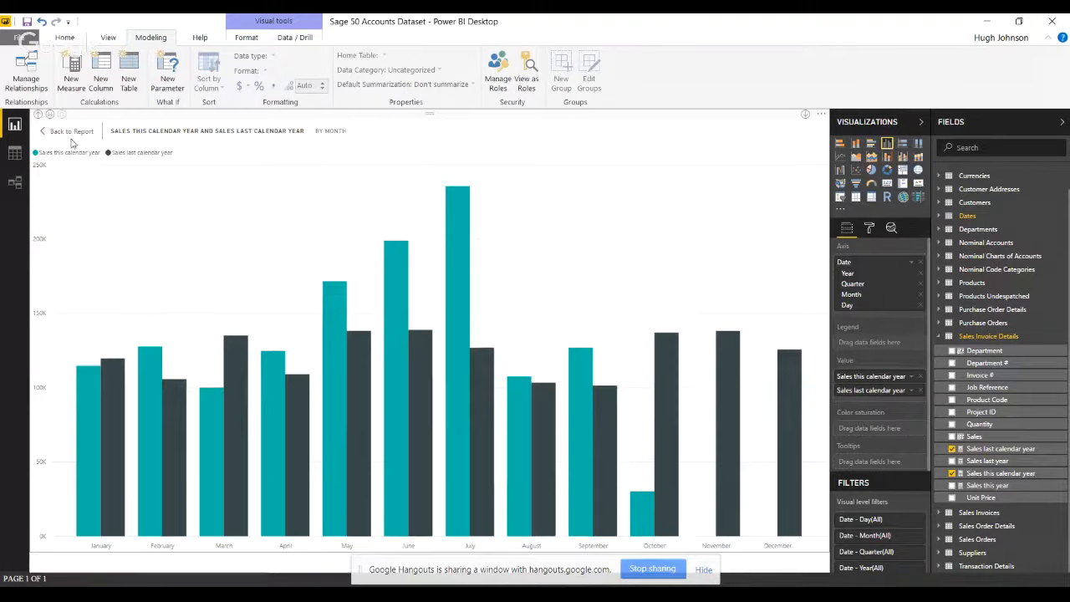
Step: Return to the report page, move the calendar year chart towards the page's upper-left corner and deselect it
{"action": "left_click", "coordinate": [71, 133]}
{"action": "left_click_drag", "start_coordinate": [199, 149], "coordinate": [132, 141]}
{"action": "left_click", "coordinate": [353, 240]}
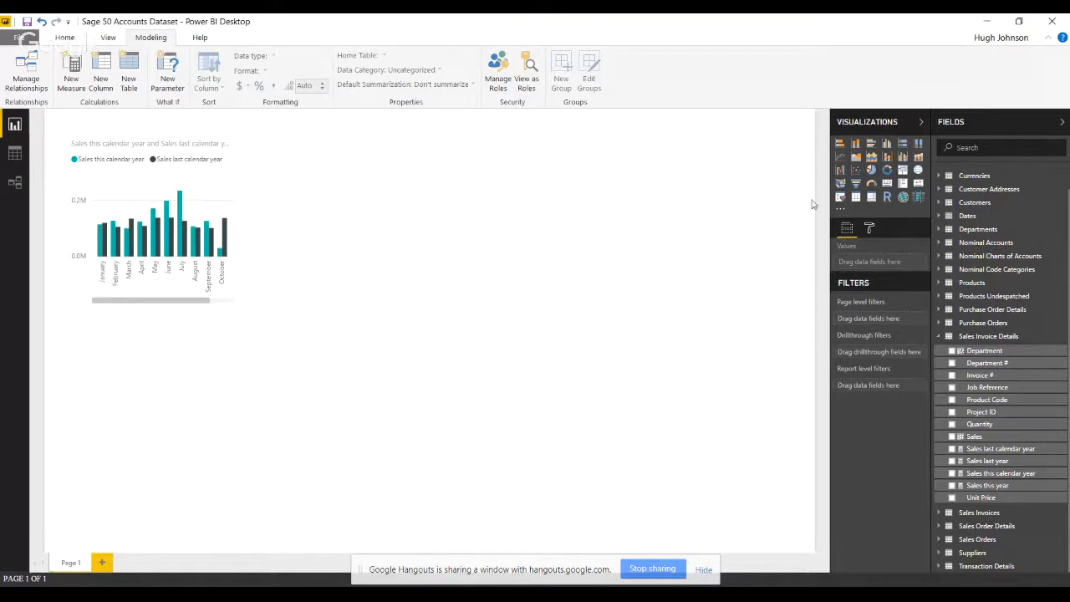
Step: Add a second clustered column chart beside the first one, with Month from Dates as its axis
{"action": "left_click", "coordinate": [887, 144]}
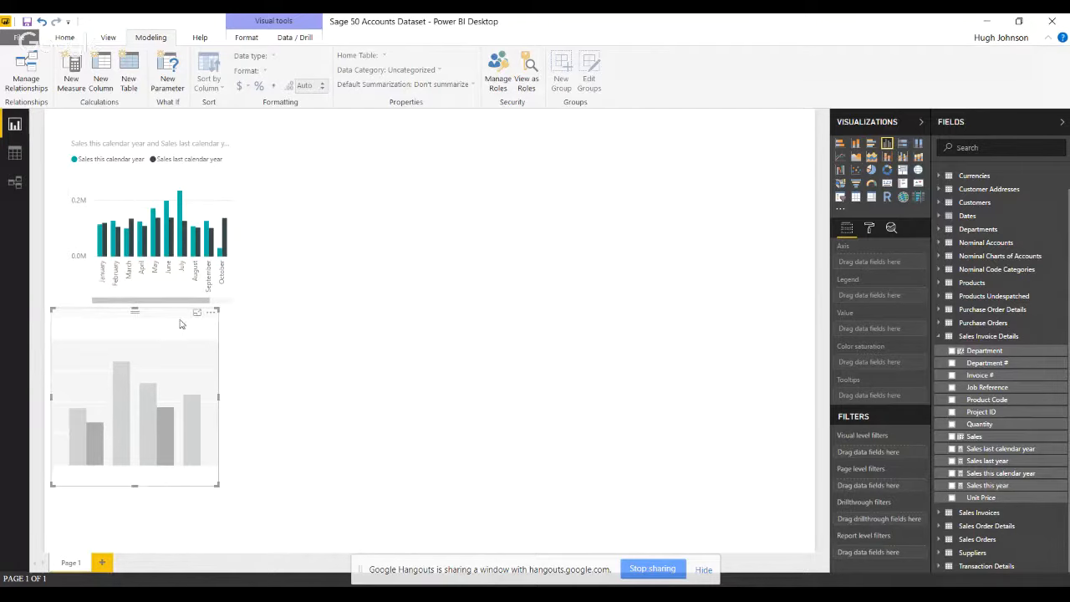
{"action": "left_click_drag", "start_coordinate": [185, 324], "coordinate": [493, 151]}
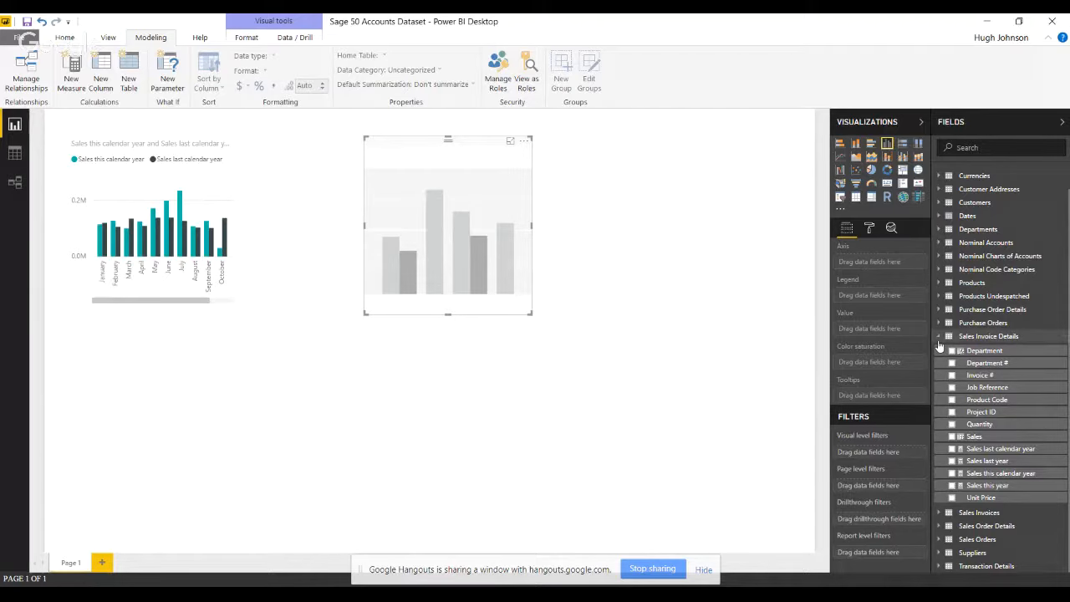
{"action": "left_click", "coordinate": [939, 219]}
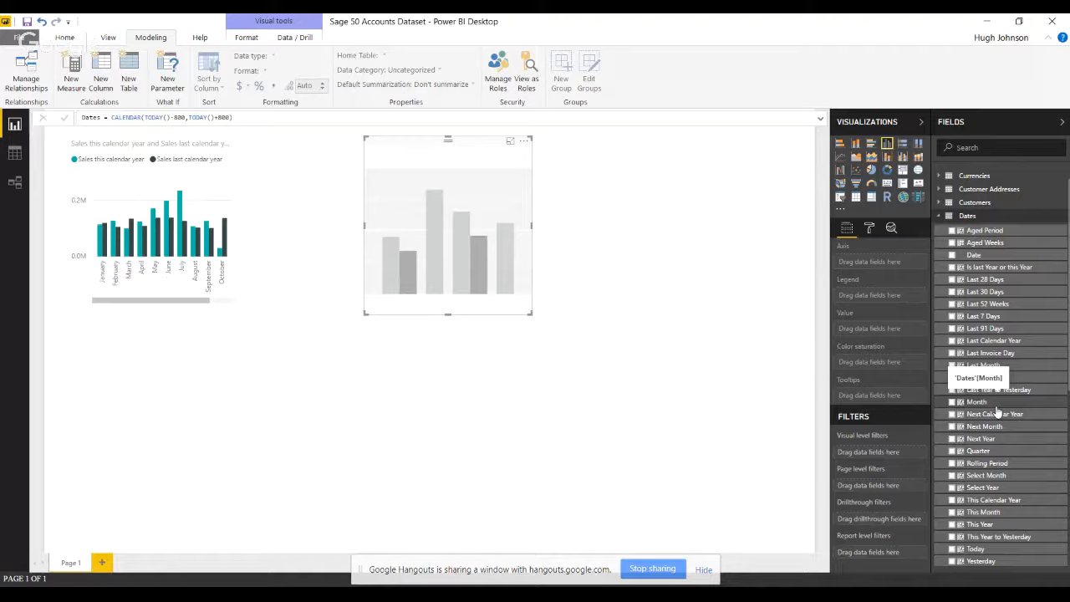
{"action": "left_click_drag", "start_coordinate": [996, 408], "coordinate": [883, 270]}
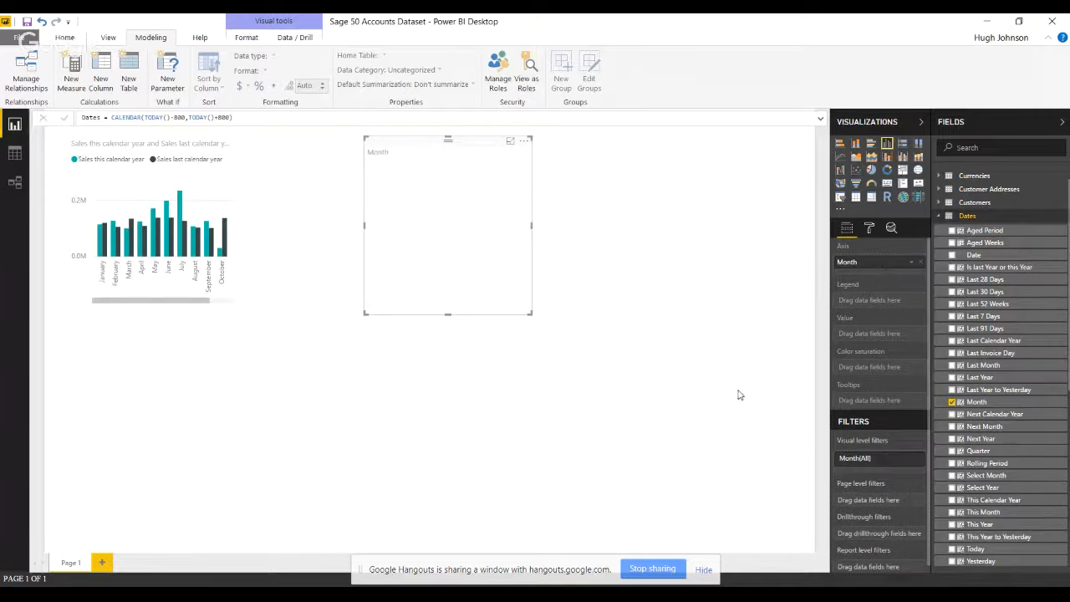
Step: Add Sales this year and Sales last year as the second chart's values and enlarge it in focus mode
{"action": "left_click", "coordinate": [938, 219]}
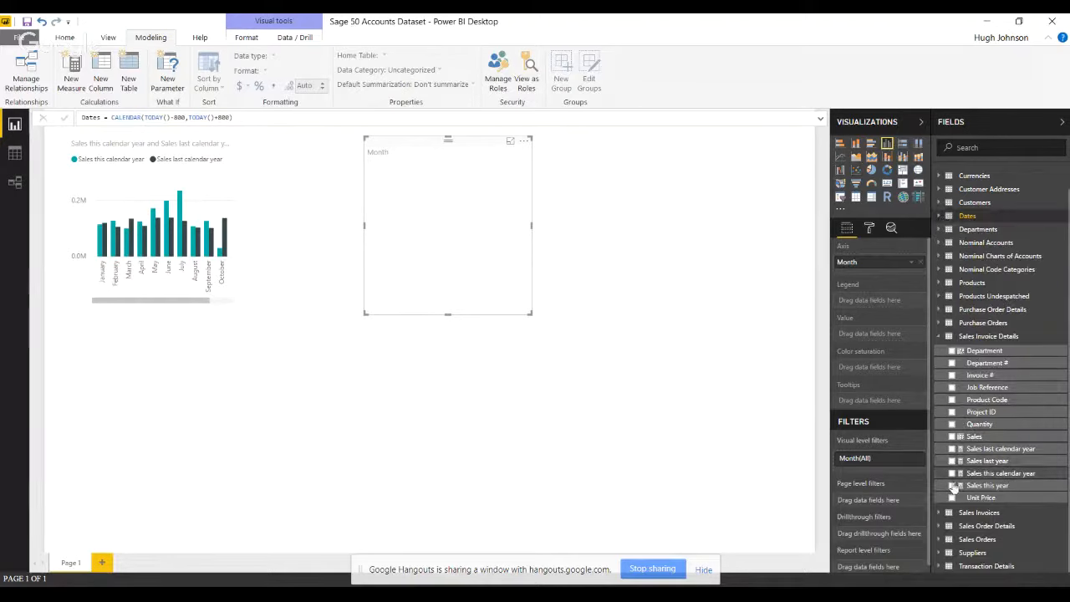
{"action": "left_click_drag", "start_coordinate": [986, 486], "coordinate": [871, 341]}
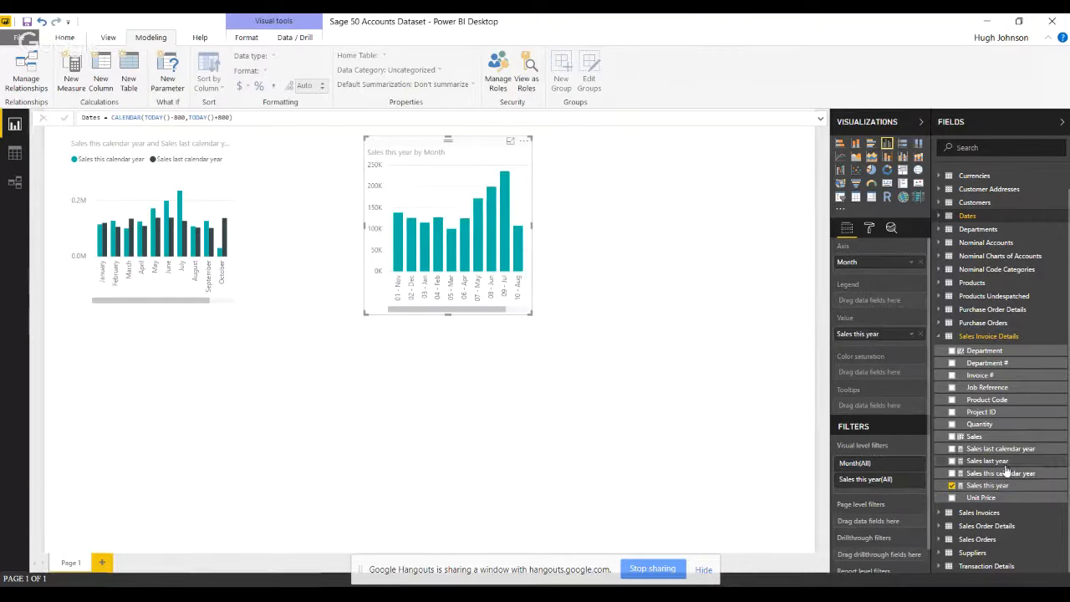
{"action": "left_click_drag", "start_coordinate": [999, 461], "coordinate": [886, 353]}
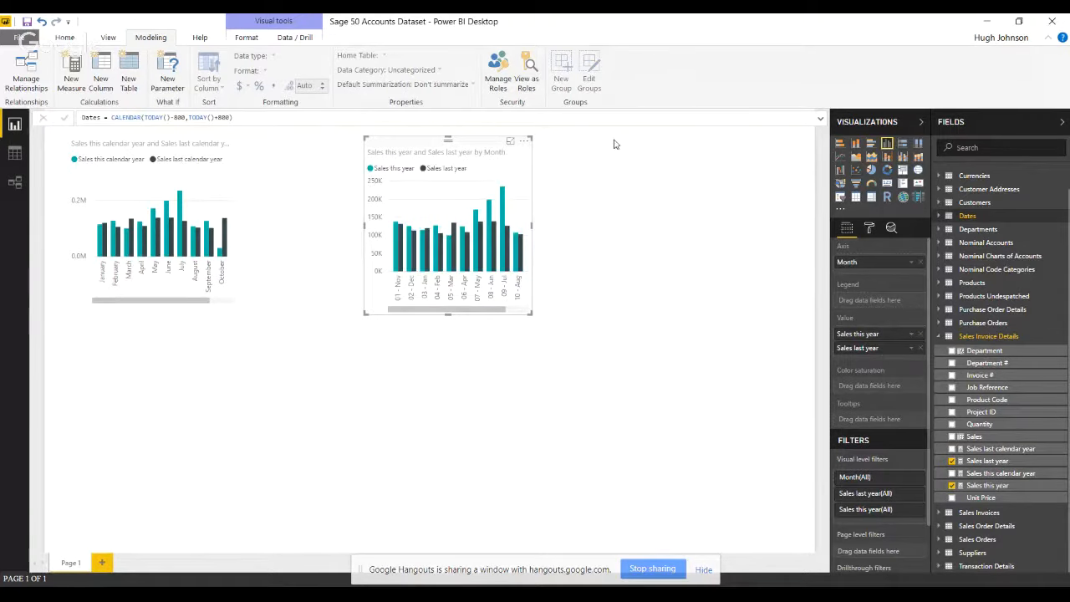
{"action": "left_click", "coordinate": [510, 142]}
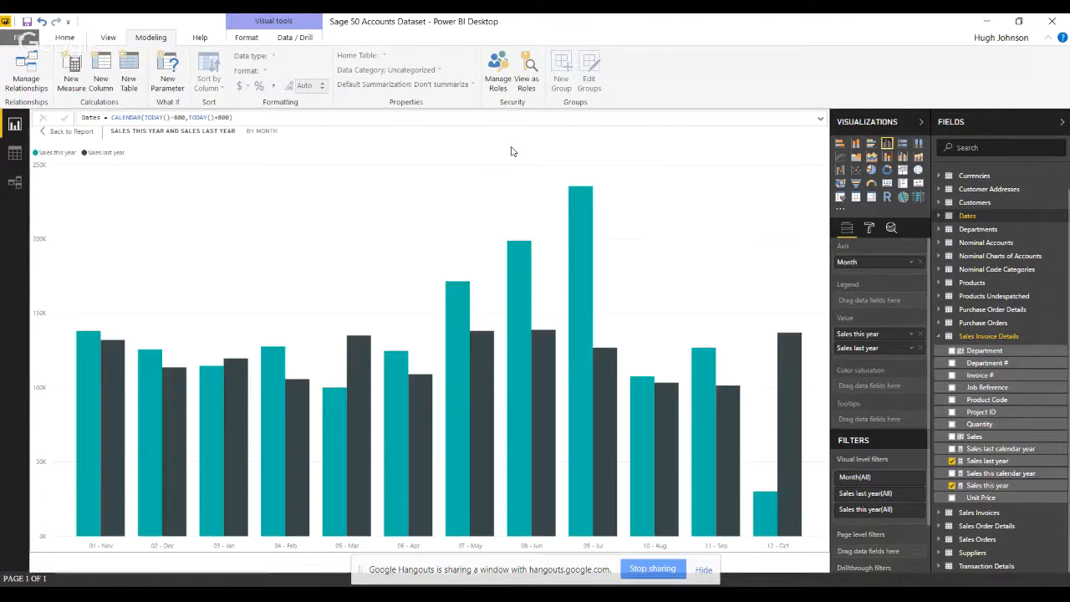